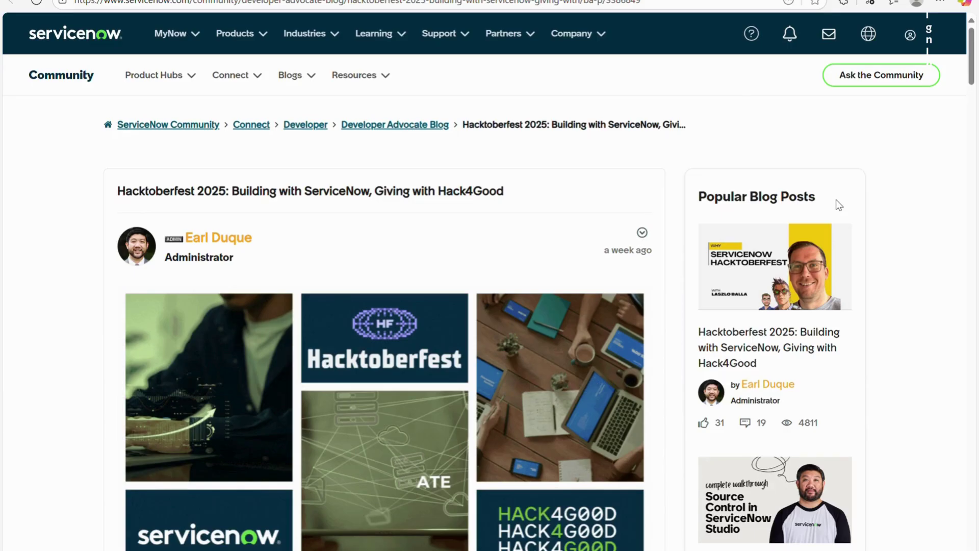
Scroll the Hacktoberfest 2025 post and select its title
scroll(544, 410, down, 15)
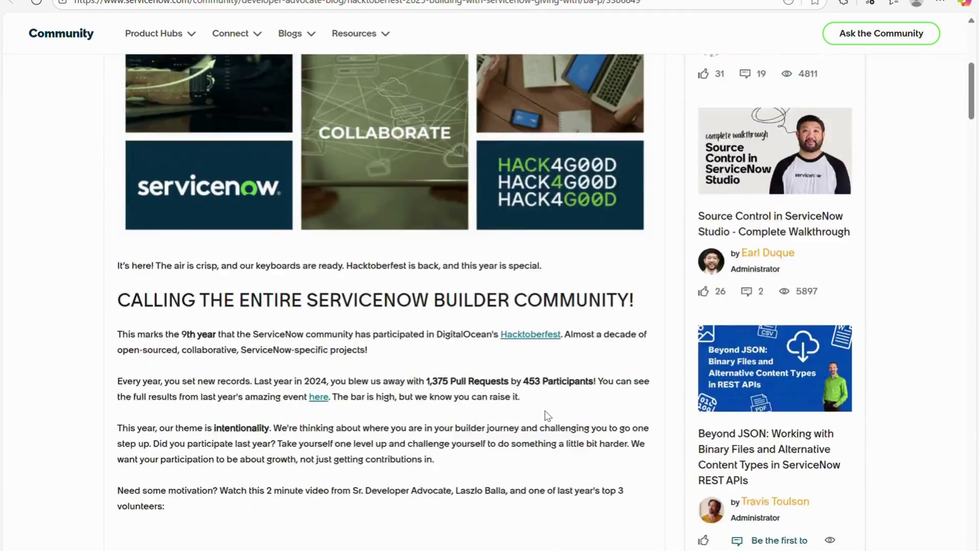
scroll(545, 411, up, 15)
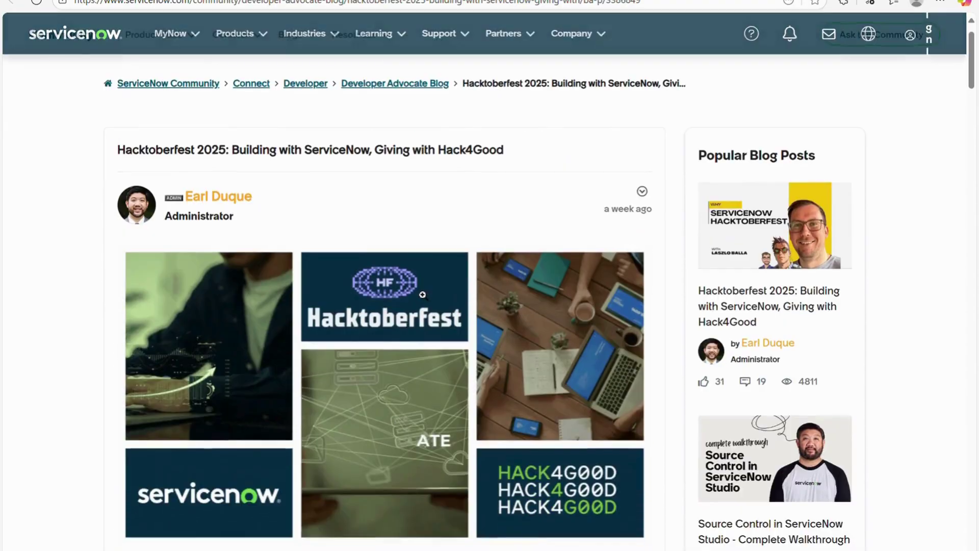
drag(117, 148, 527, 172)
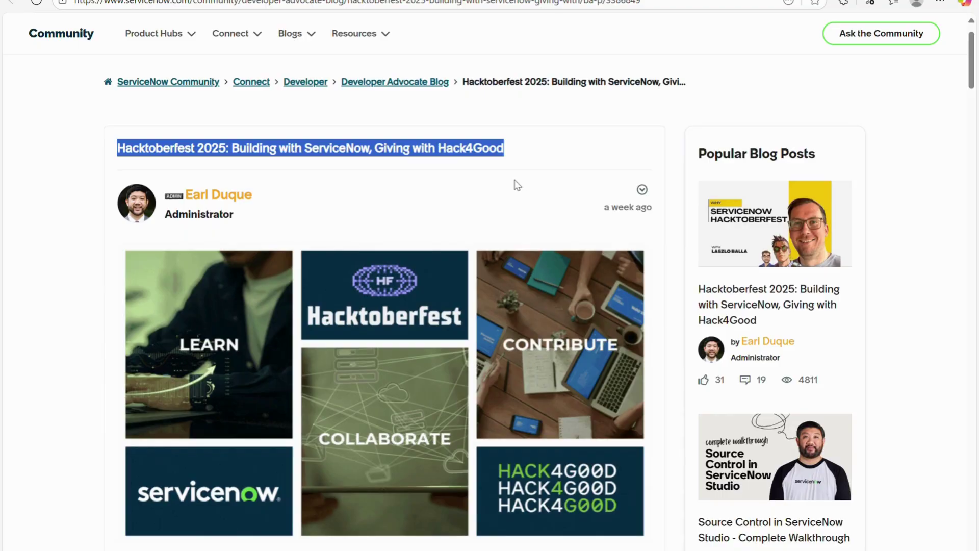
Read through the post's intro, video and guided levels, then open a new browser tab
scroll(421, 219, down, 10)
scroll(421, 224, down, 15)
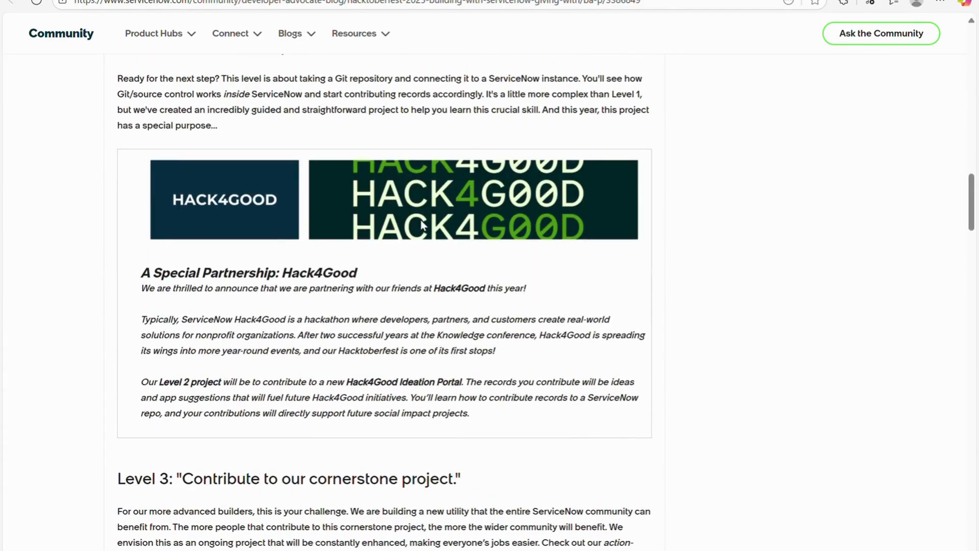
scroll(405, 331, up, 20)
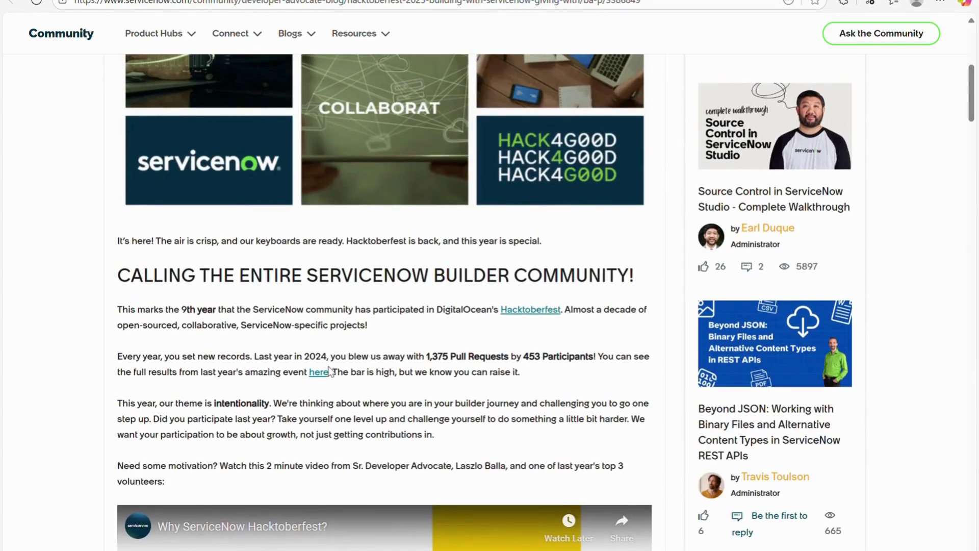
scroll(329, 372, down, 12)
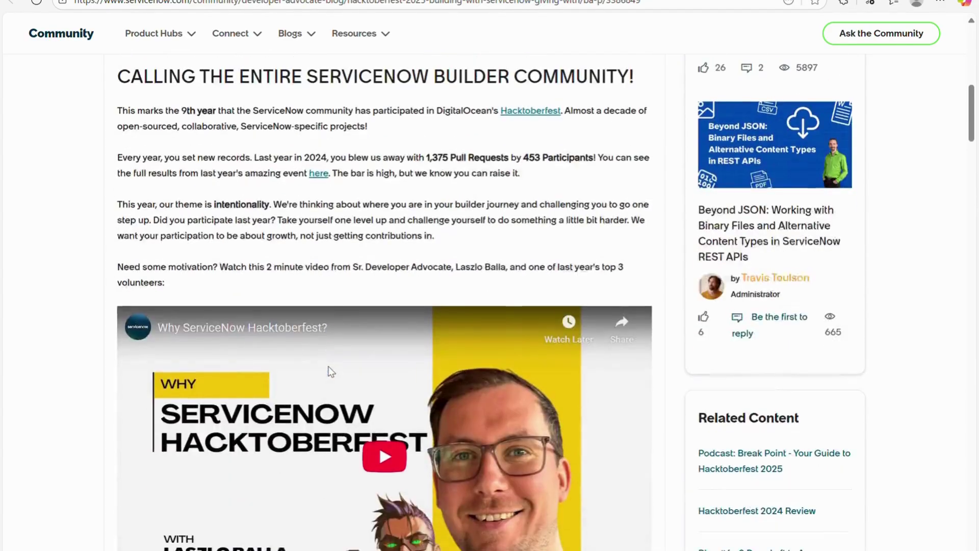
scroll(329, 371, down, 4)
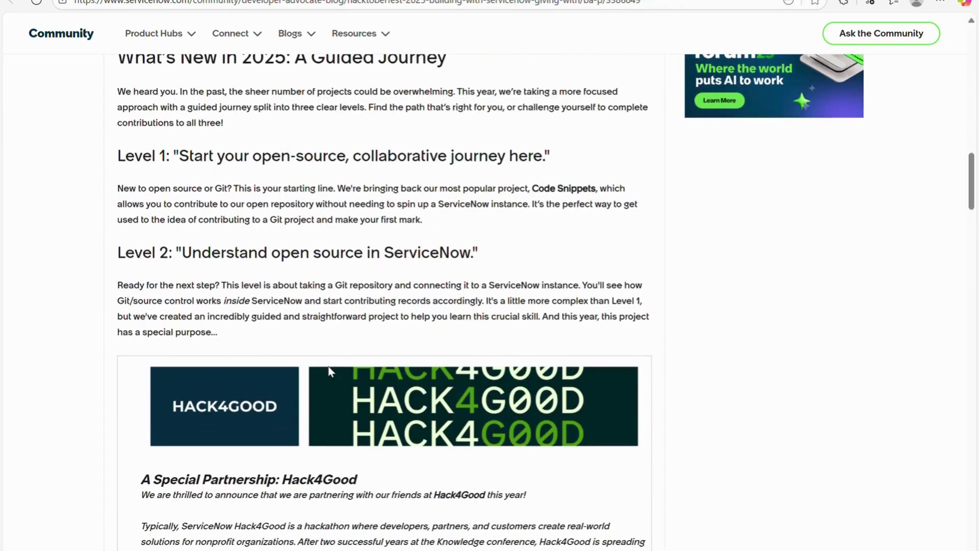
scroll(328, 365, up, 20)
scroll(437, 169, down, 1)
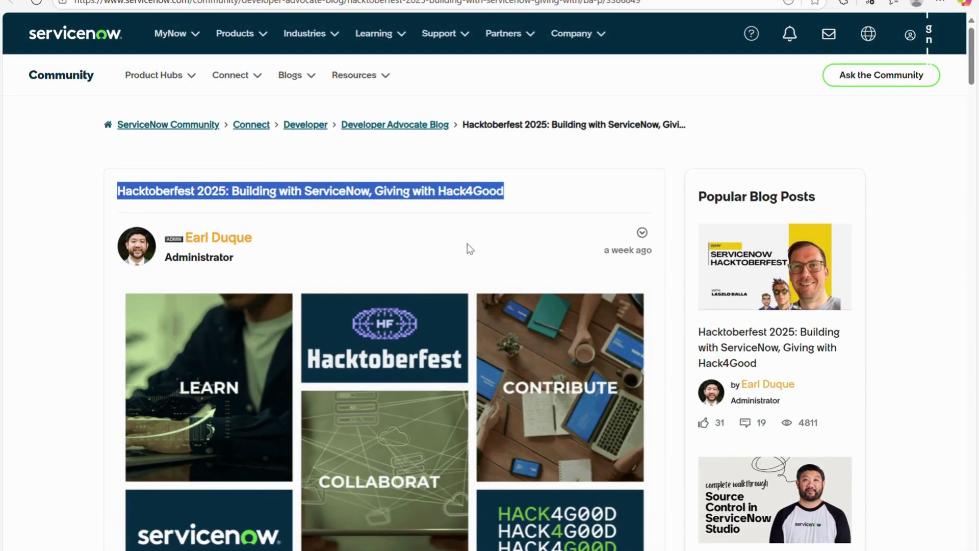
scroll(408, 412, down, 15)
scroll(408, 412, up, 20)
scroll(408, 415, down, 10)
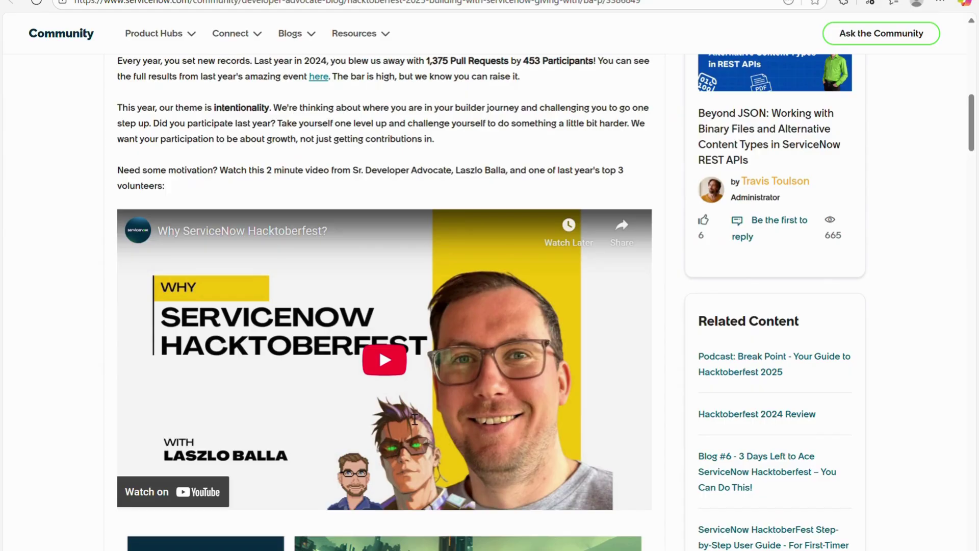
key(ctrl+t)
Search for 'github login' from the new tab's address bar
click(240, 11)
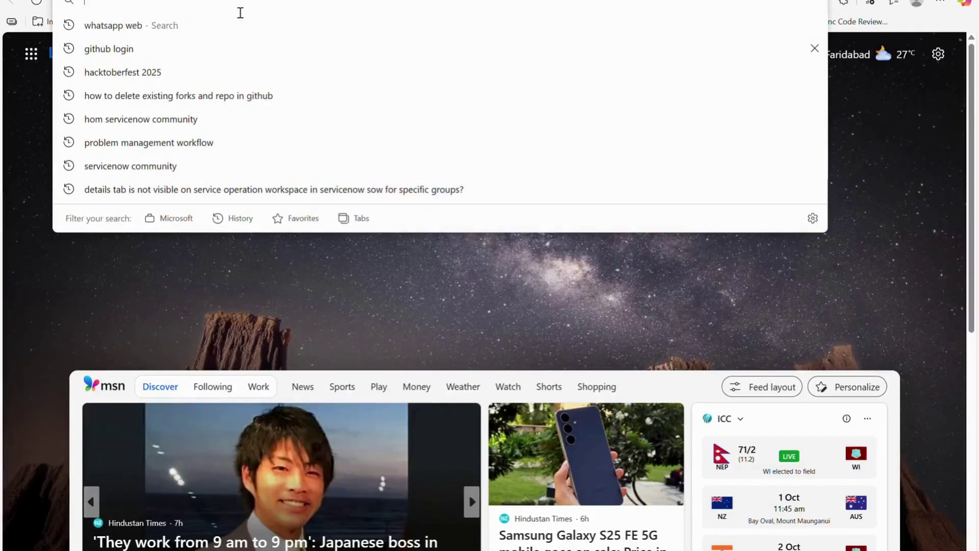
text(Github login)
key(Return)
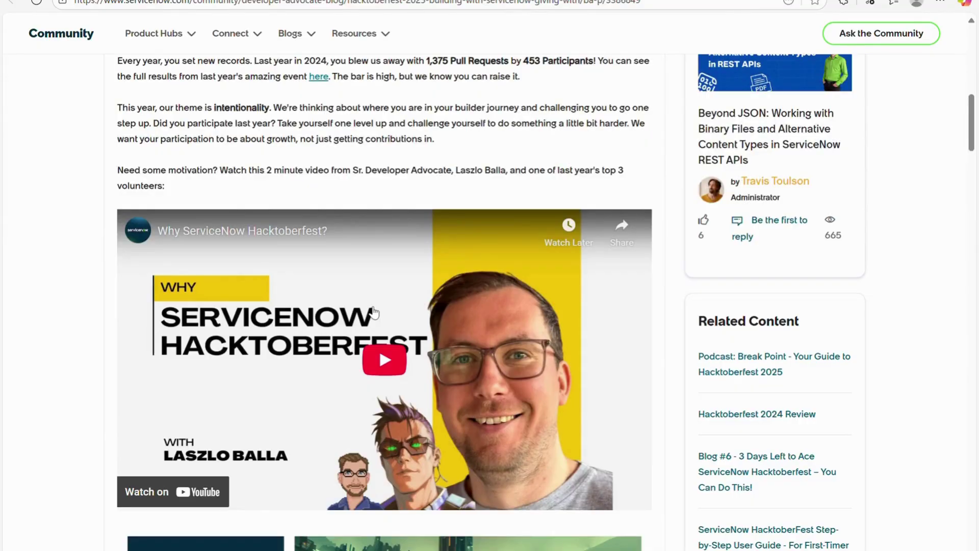
scroll(374, 312, down, 8)
scroll(373, 312, down, 8)
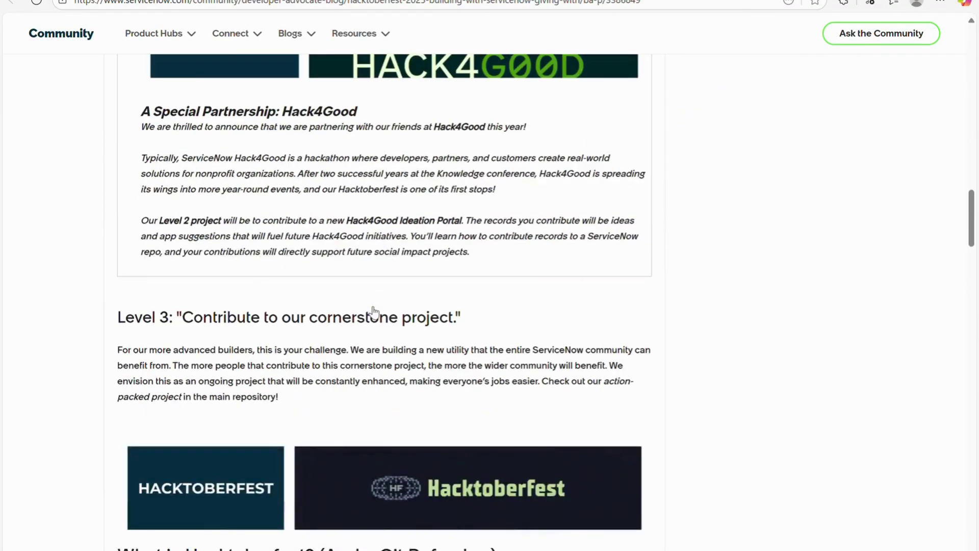
scroll(374, 313, up, 15)
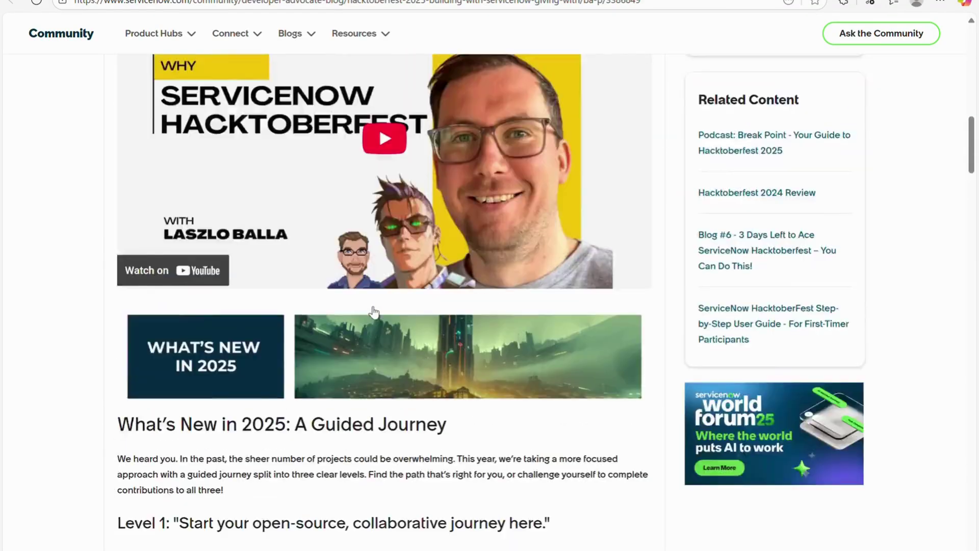
scroll(374, 311, down, 8)
scroll(374, 311, down, 2)
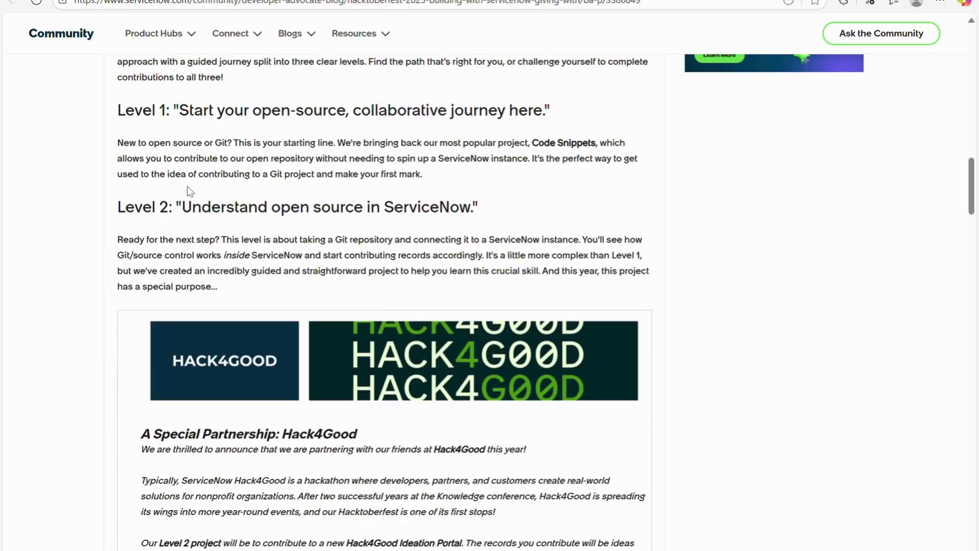
scroll(189, 254, down, 11)
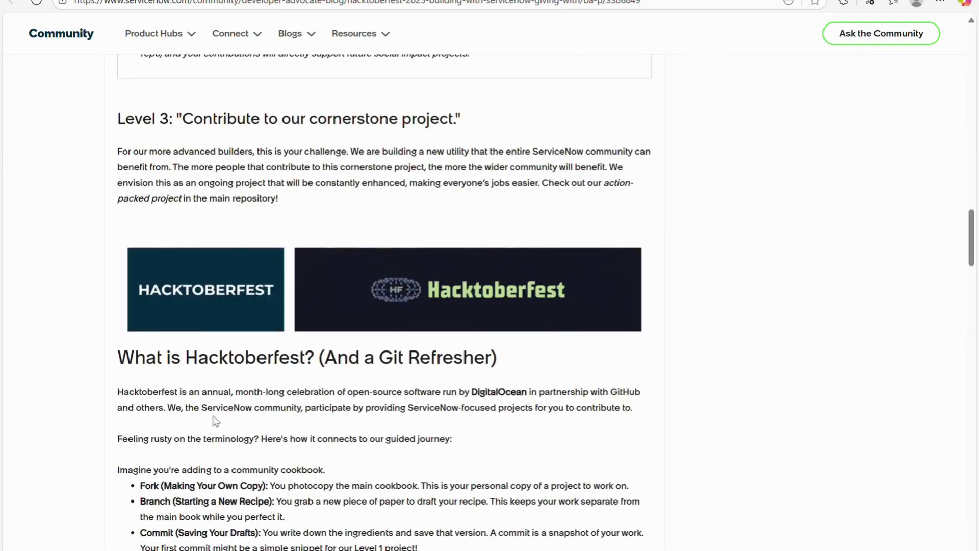
scroll(301, 266, down, 4)
scroll(301, 266, up, 5)
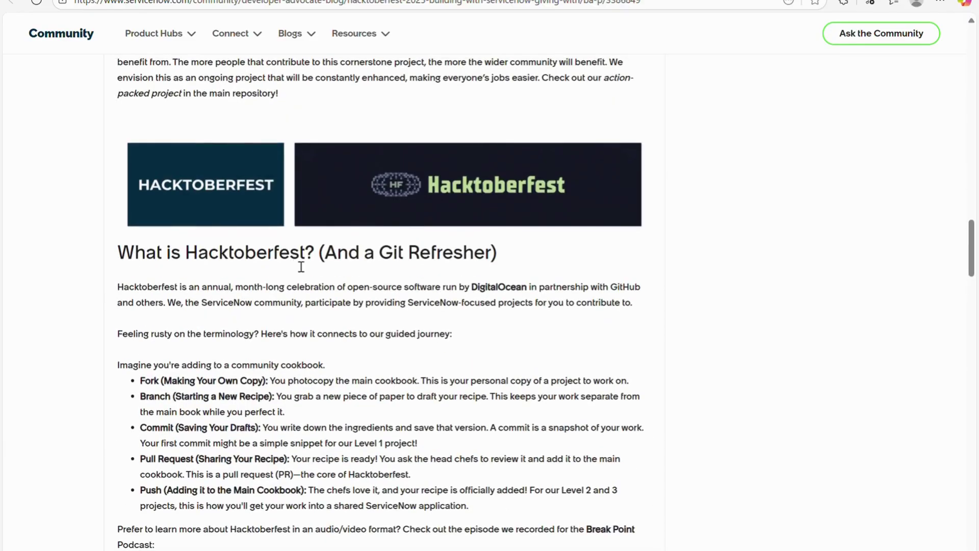
scroll(301, 266, down, 3)
scroll(209, 239, down, 15)
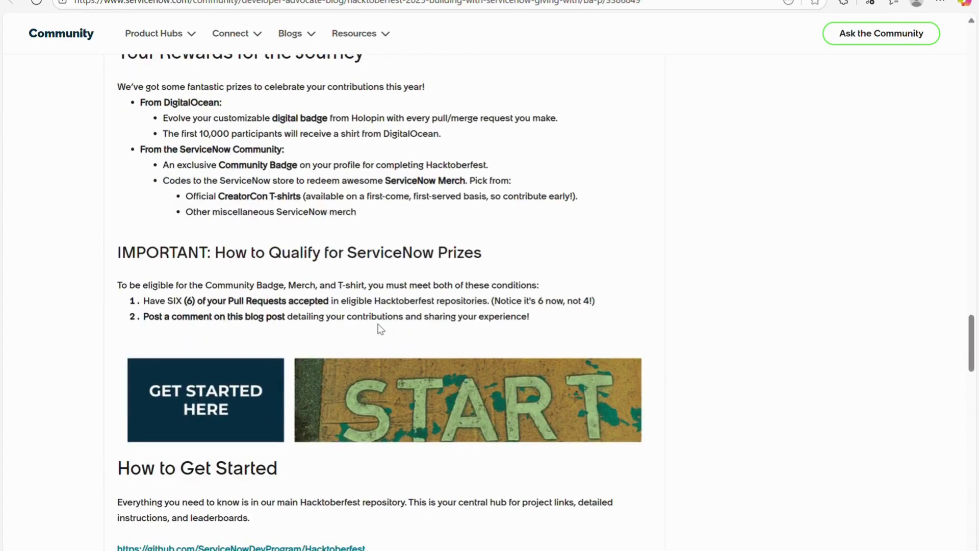
scroll(380, 329, up, 20)
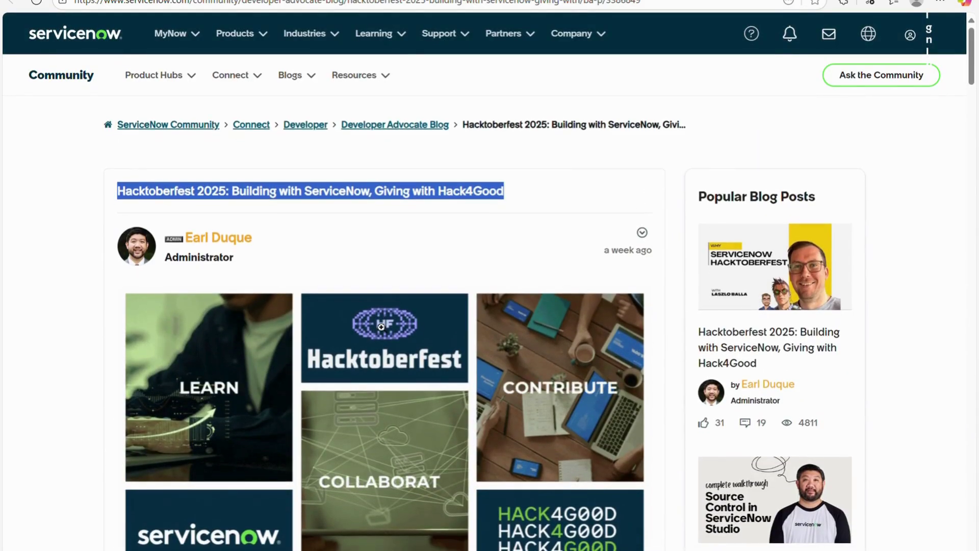
scroll(382, 326, down, 15)
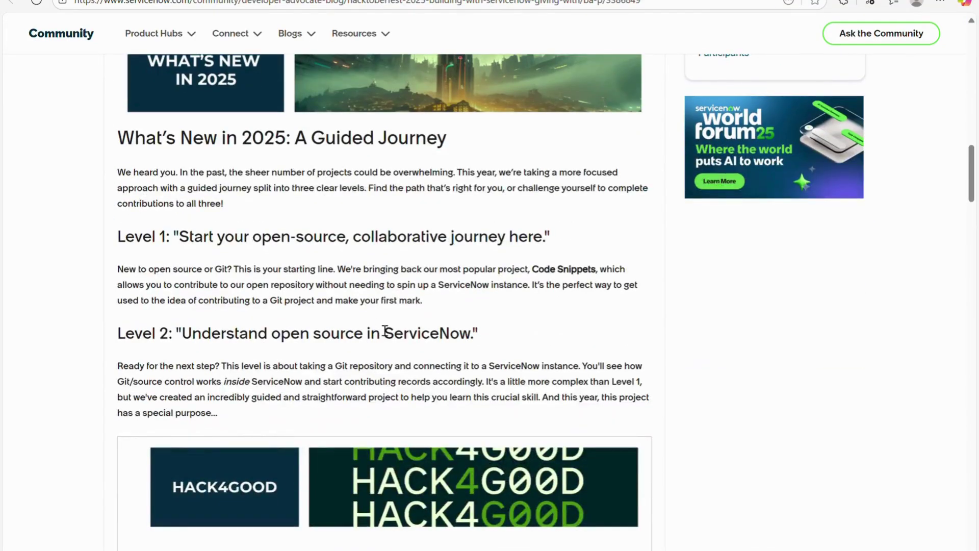
scroll(385, 331, up, 1)
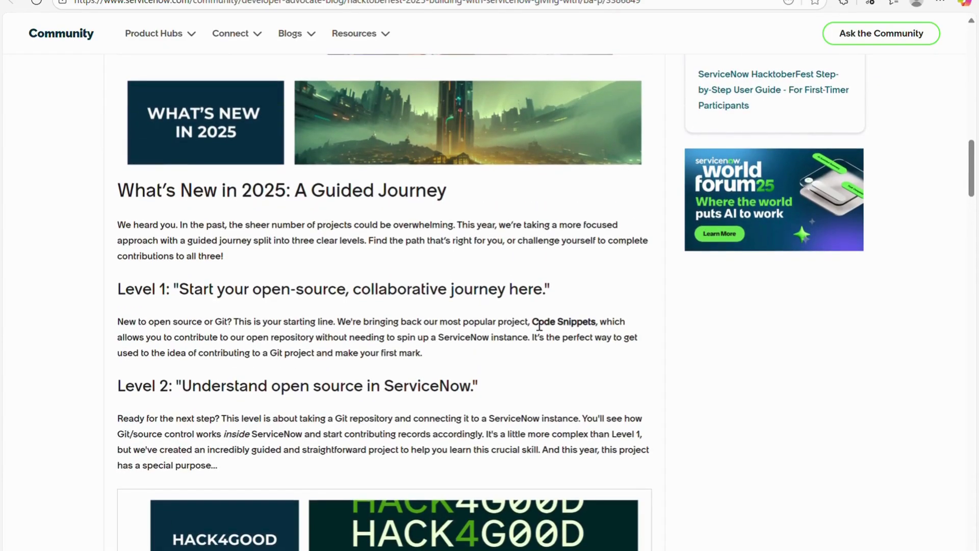
drag(534, 322, 595, 330)
Highlight the Code Snippets project name, then go back to the github login results
click(551, 341)
drag(533, 323, 602, 328)
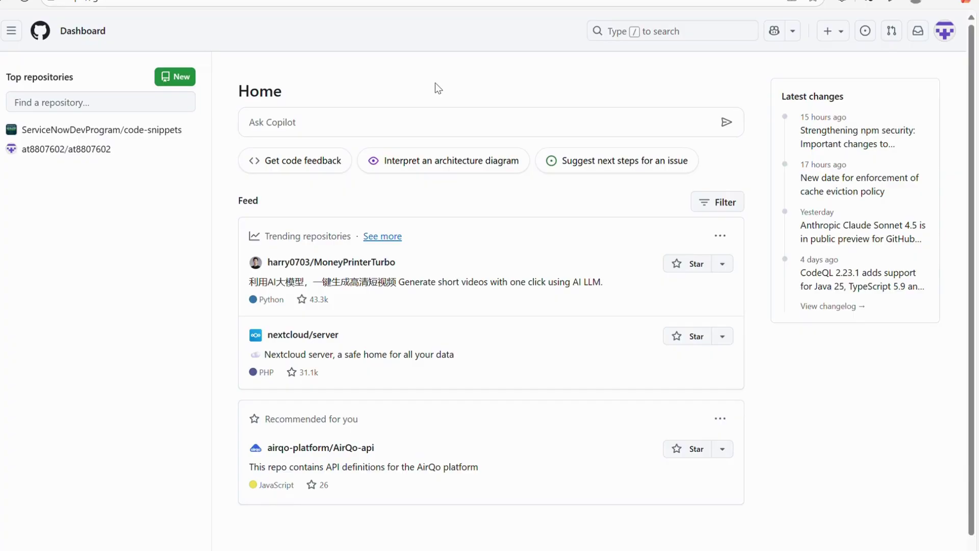
key(alt+Left)
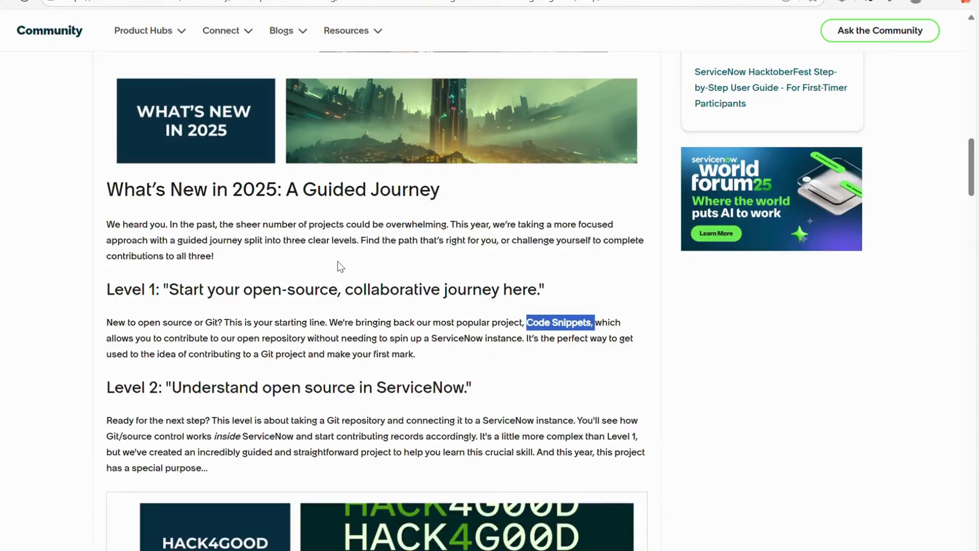
Return to the post's Level 1 section and select the heading introducing Code Snippets
scroll(408, 306, down, 10)
scroll(341, 265, up, 13)
scroll(341, 265, down, 5)
drag(170, 280, 332, 292)
scroll(488, 295, down, 1)
drag(593, 277, 547, 278)
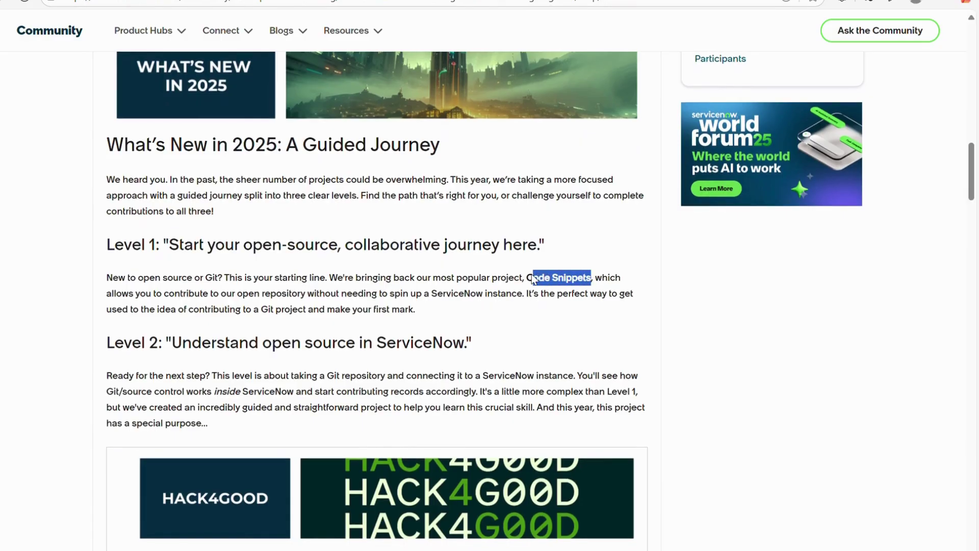
scroll(532, 279, down, 2)
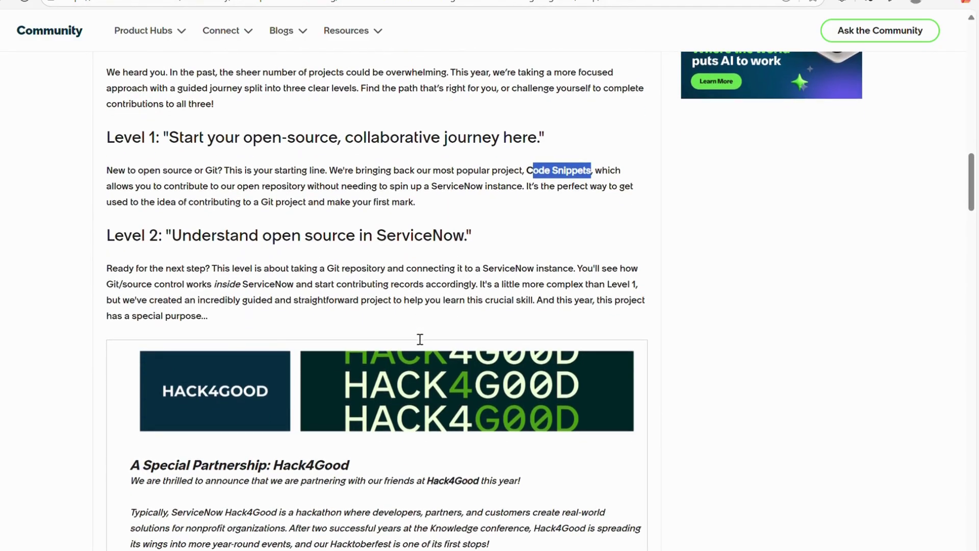
drag(173, 239, 465, 248)
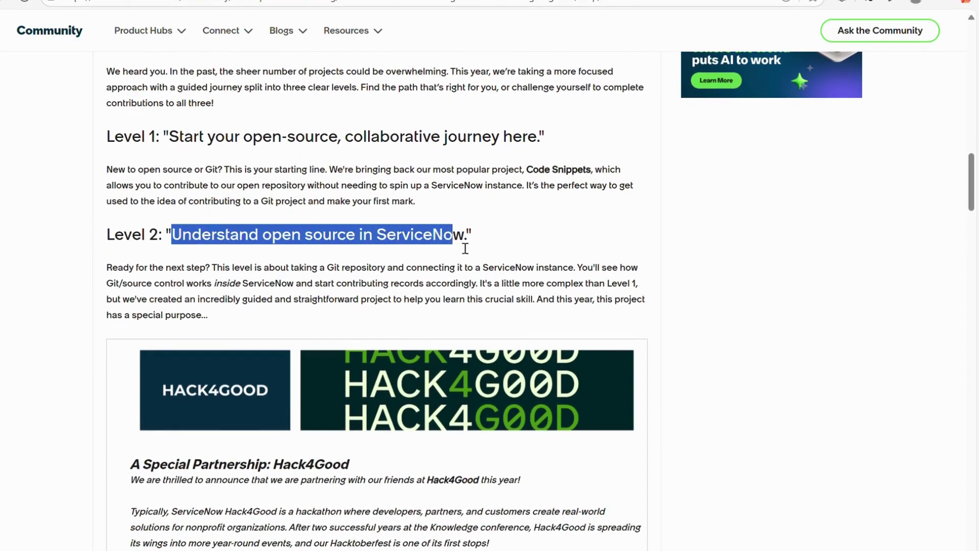
scroll(350, 318, down, 20)
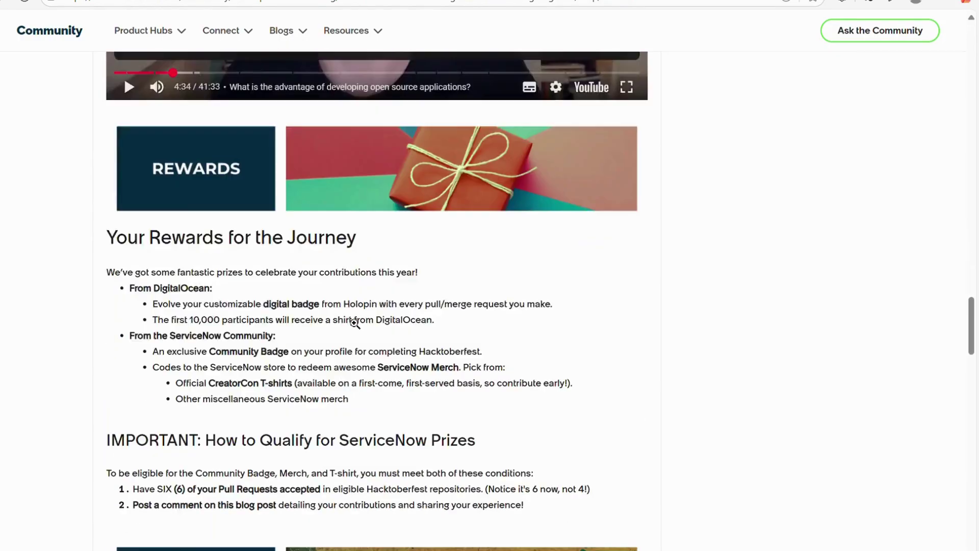
scroll(352, 322, down, 14)
scroll(351, 319, up, 10)
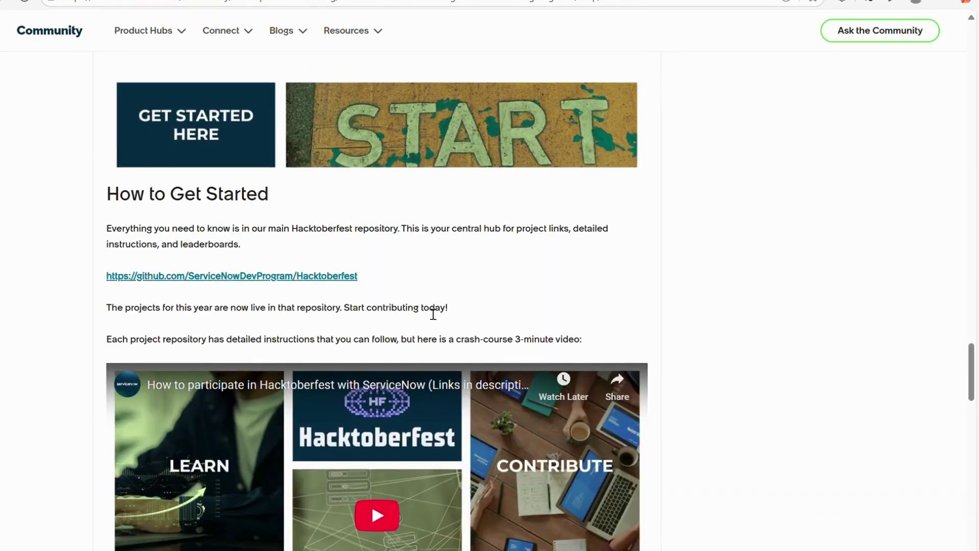
scroll(353, 324, down, 14)
scroll(429, 311, up, 2)
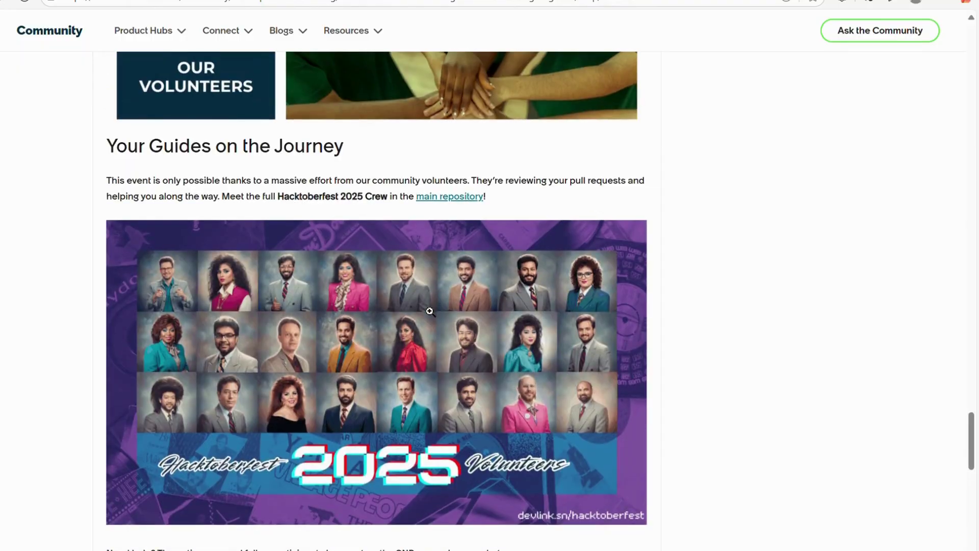
Open the ServiceNowDevProgram/Hacktoberfest repository and read the README's contribution steps
click(449, 197)
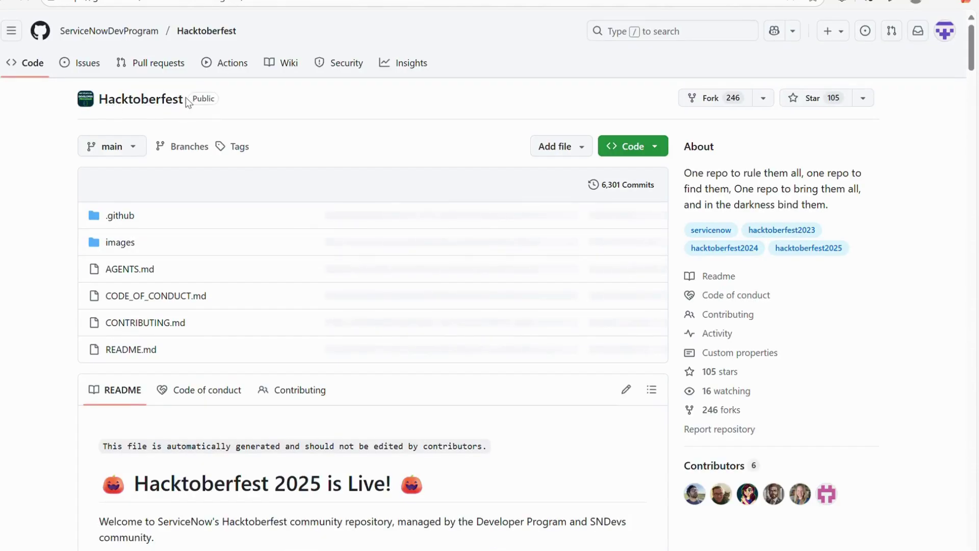
scroll(311, 308, down, 15)
scroll(309, 306, down, 12)
scroll(313, 309, down, 18)
scroll(313, 309, down, 10)
scroll(313, 309, up, 20)
scroll(313, 309, up, 6)
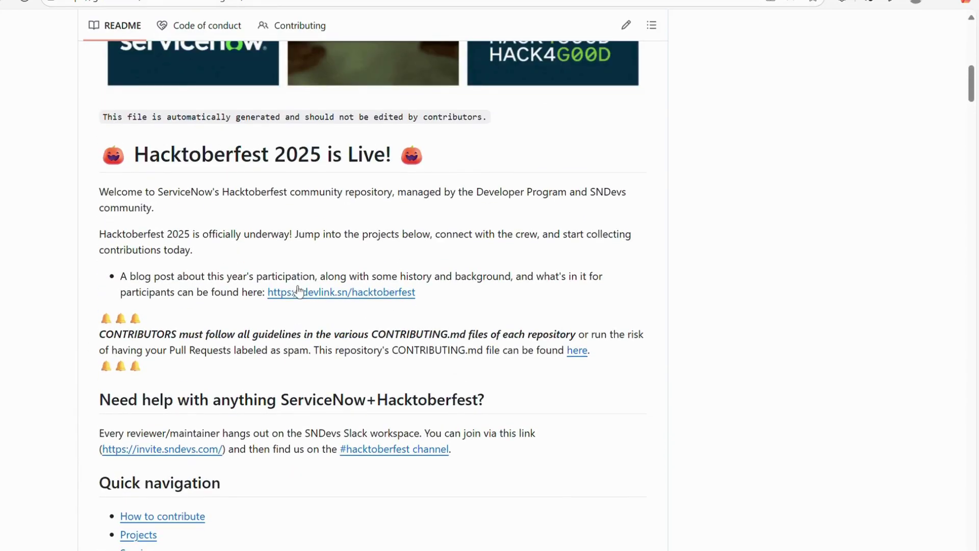
scroll(469, 343, down, 1)
scroll(332, 324, up, 8)
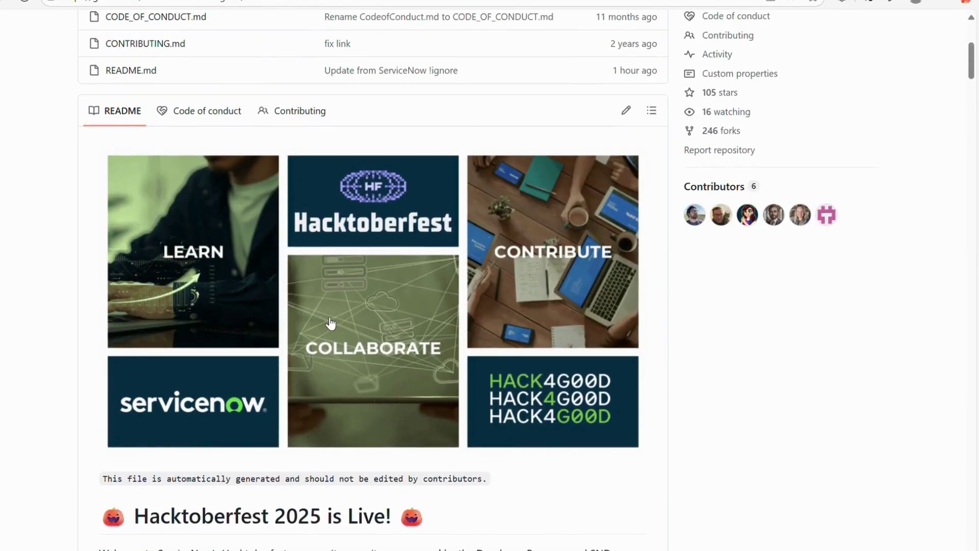
scroll(328, 322, down, 14)
scroll(327, 322, down, 4)
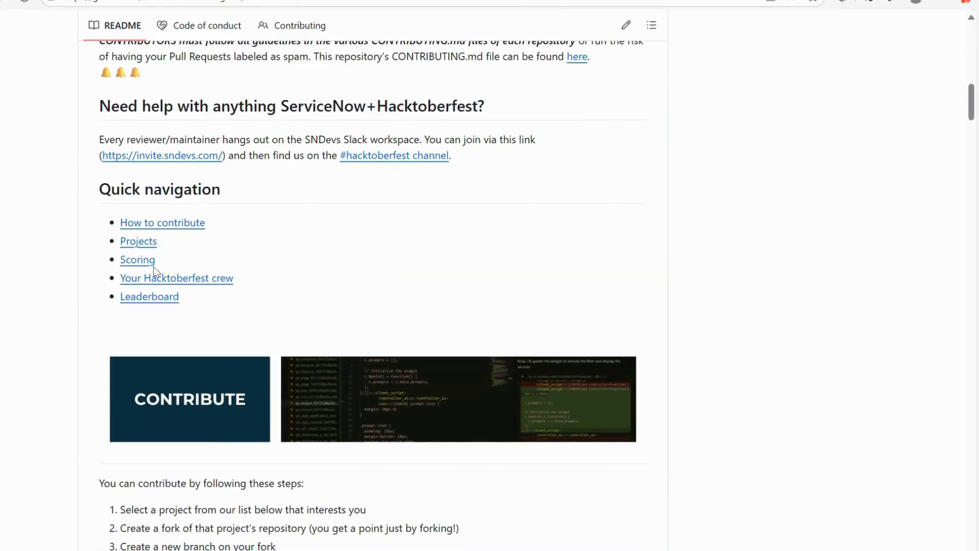
scroll(258, 321, down, 1)
scroll(261, 330, down, 10)
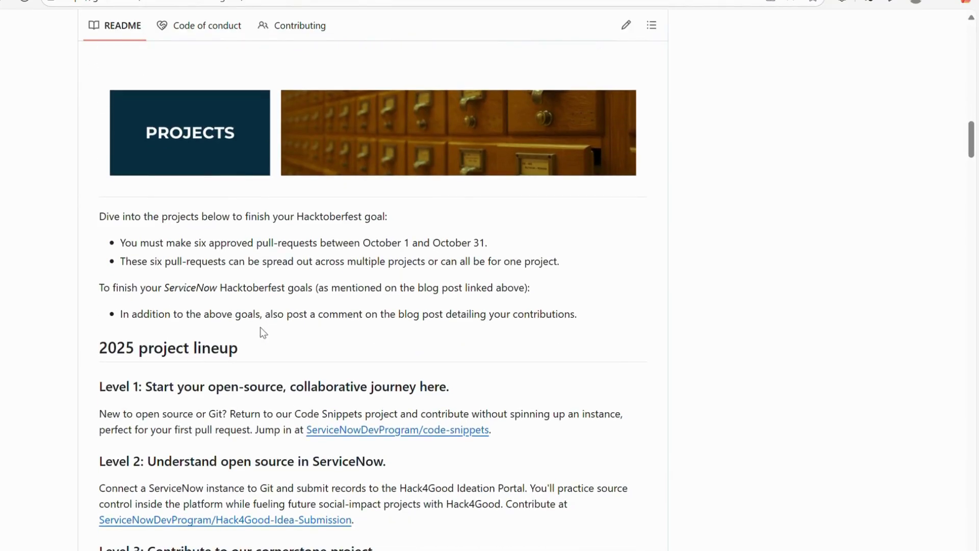
scroll(260, 327, down, 3)
Continue through the README's project lineup and scoring sections
click(98, 187)
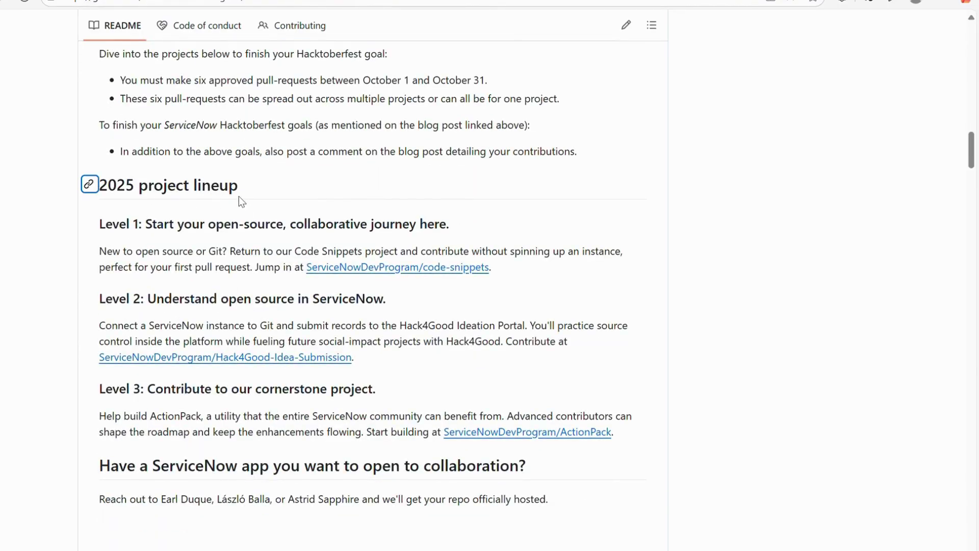
scroll(233, 311, down, 1)
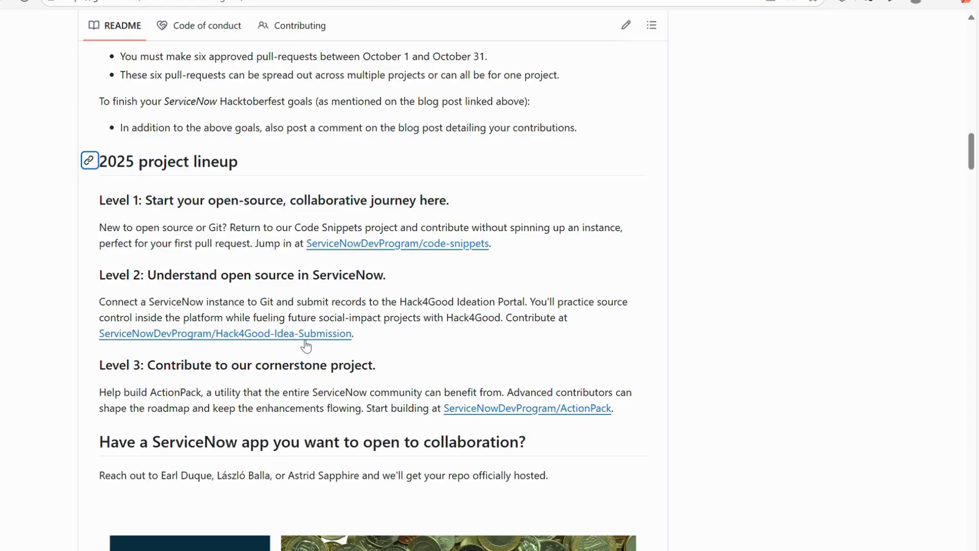
scroll(306, 346, down, 1)
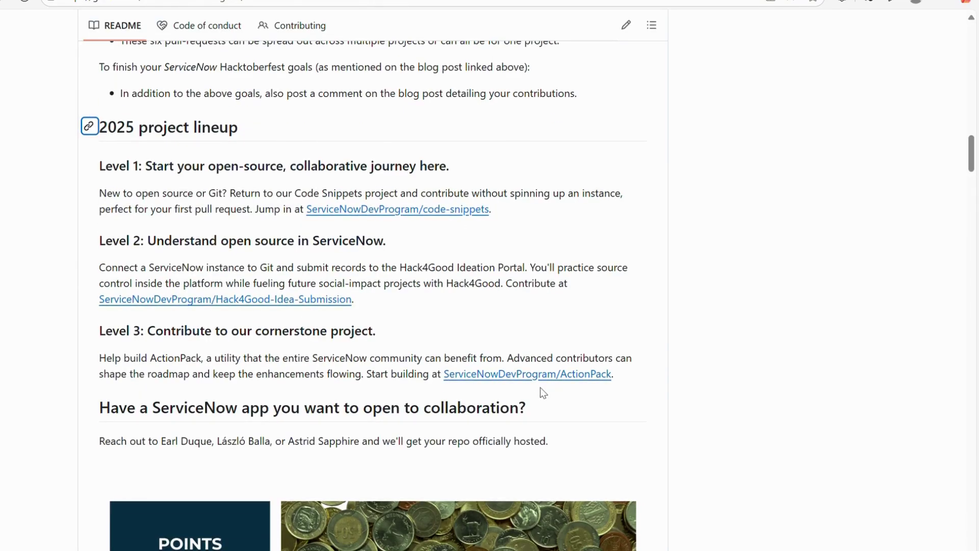
scroll(389, 282, up, 3)
scroll(382, 306, down, 7)
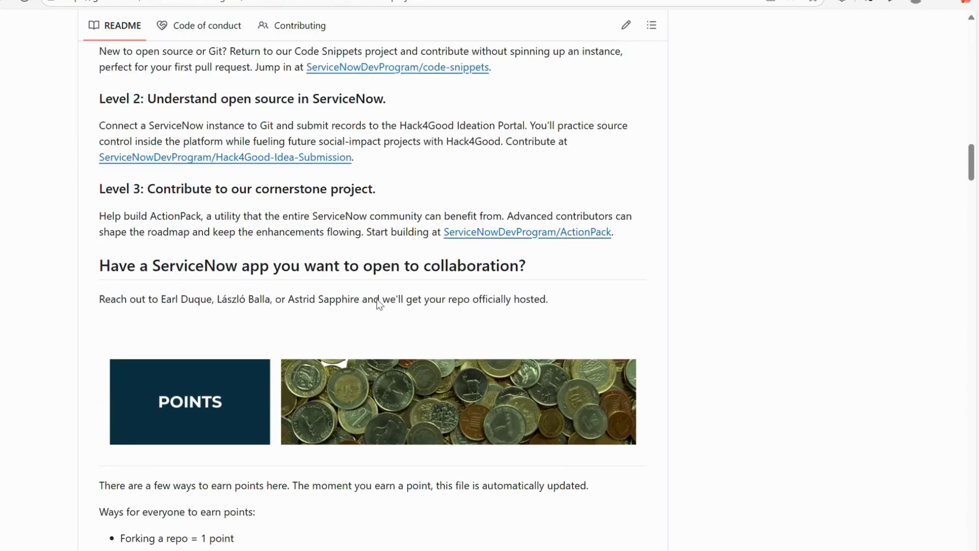
scroll(384, 305, down, 10)
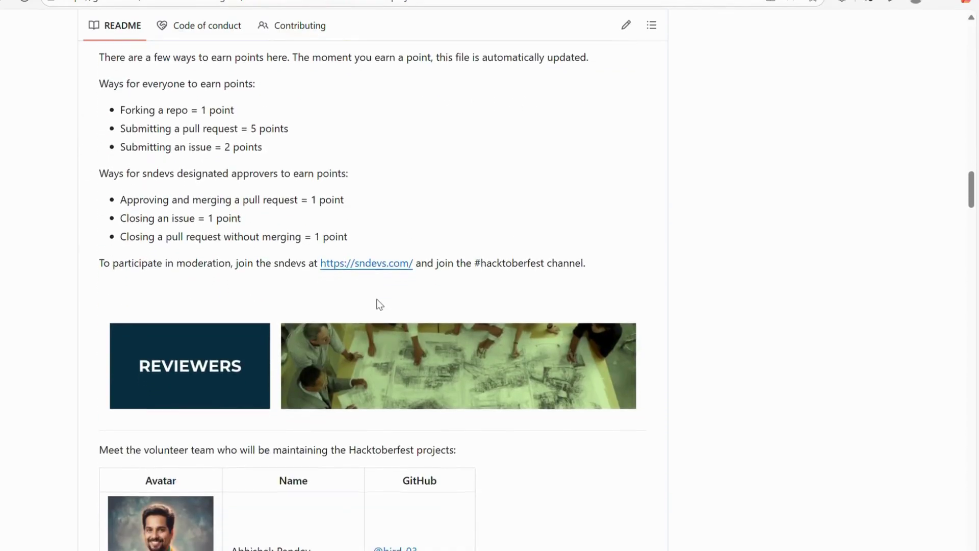
scroll(378, 304, up, 20)
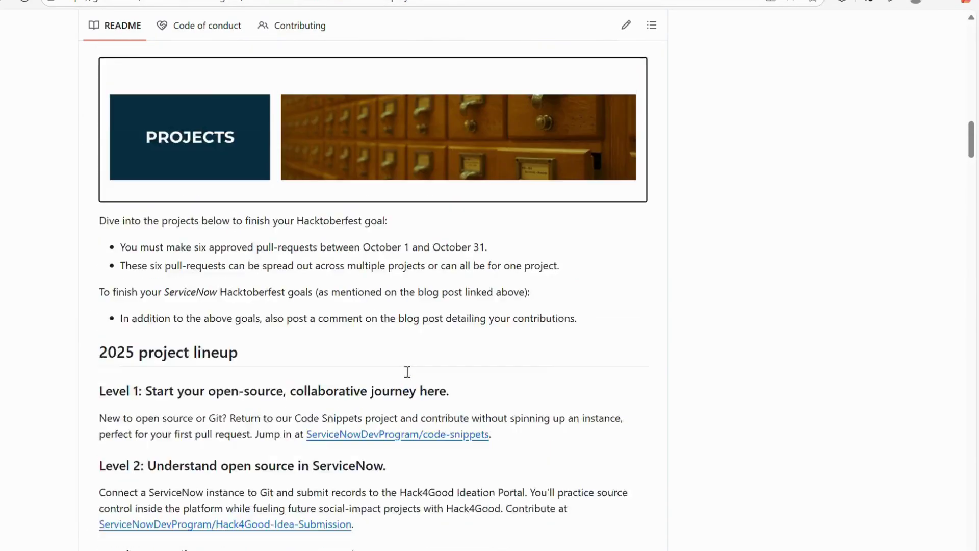
scroll(372, 285, down, 7)
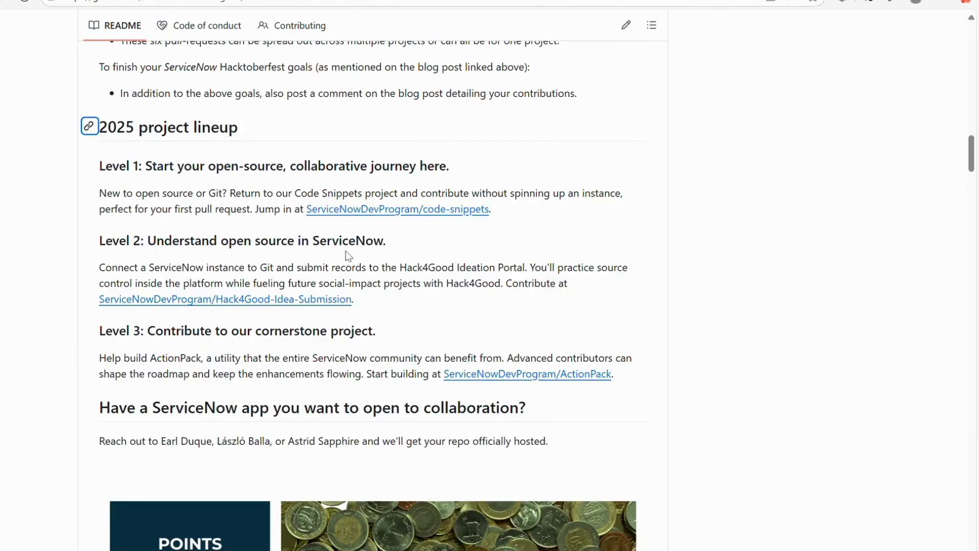
scroll(348, 255, down, 17)
scroll(347, 255, up, 20)
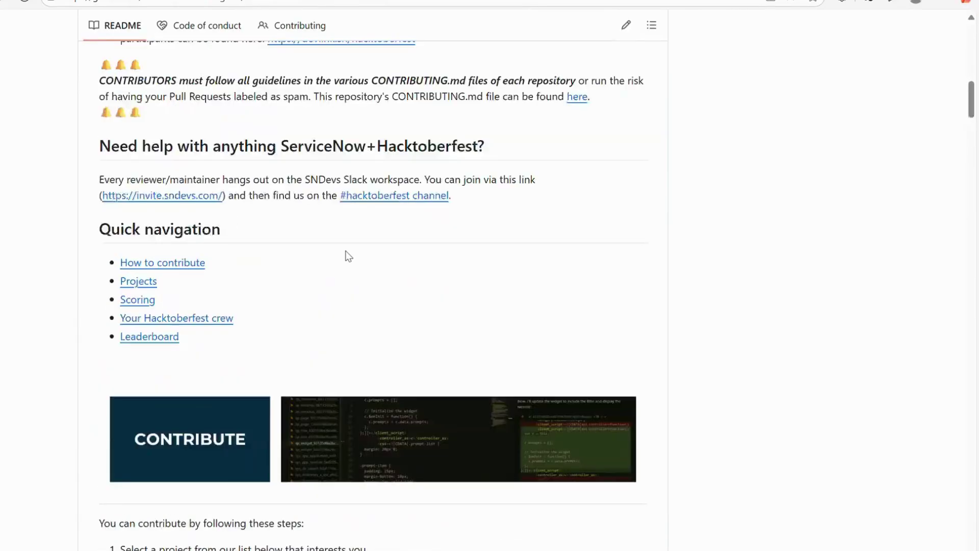
scroll(348, 255, up, 15)
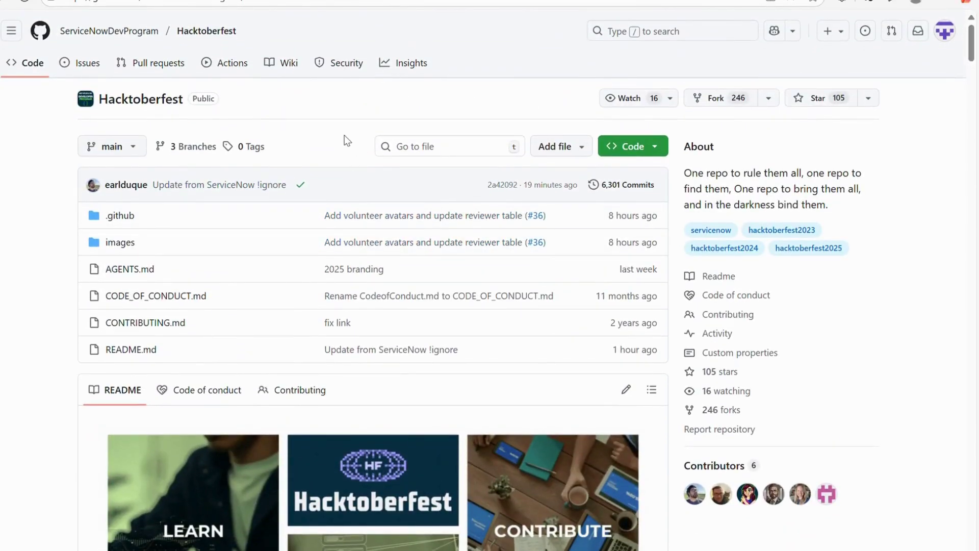
Reopen the Hacktoberfest repository from the blog's main repository link and check its forks
key(ctrl+Tab)
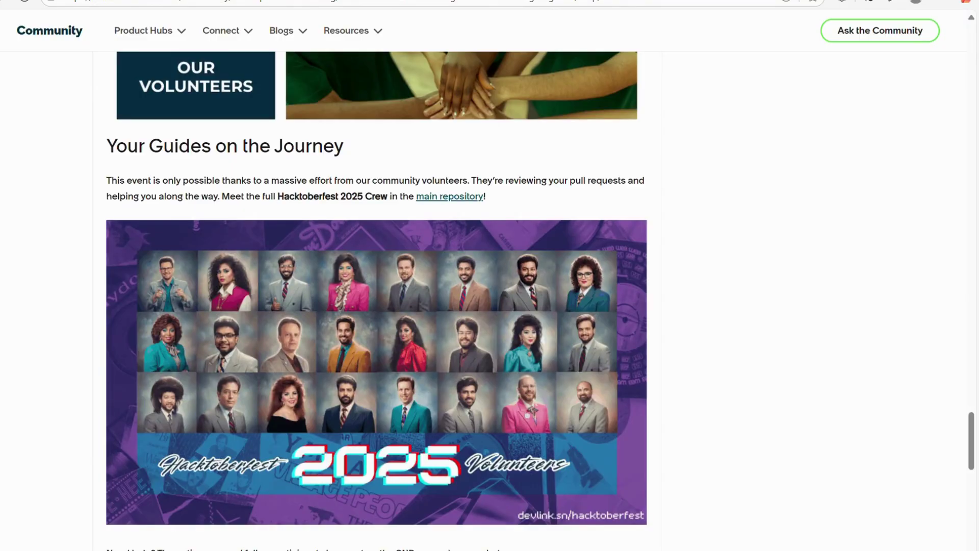
click(448, 196)
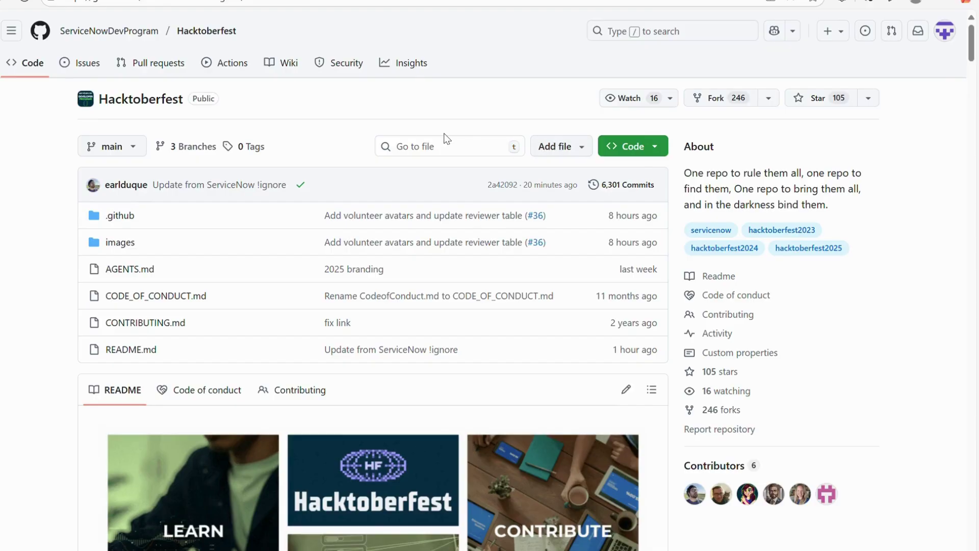
click(773, 100)
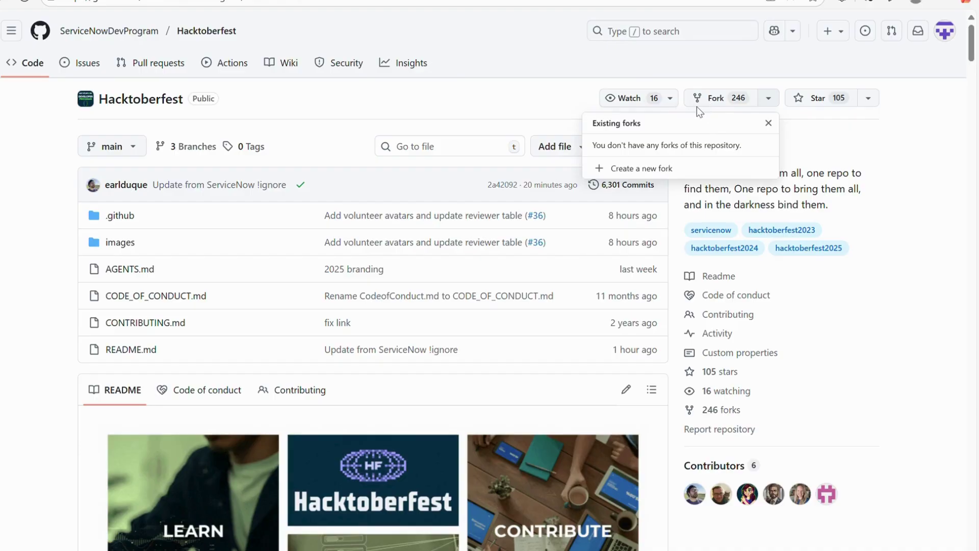
Create a new fork of the Hacktoberfest repository with -2025 appended to its name
click(628, 169)
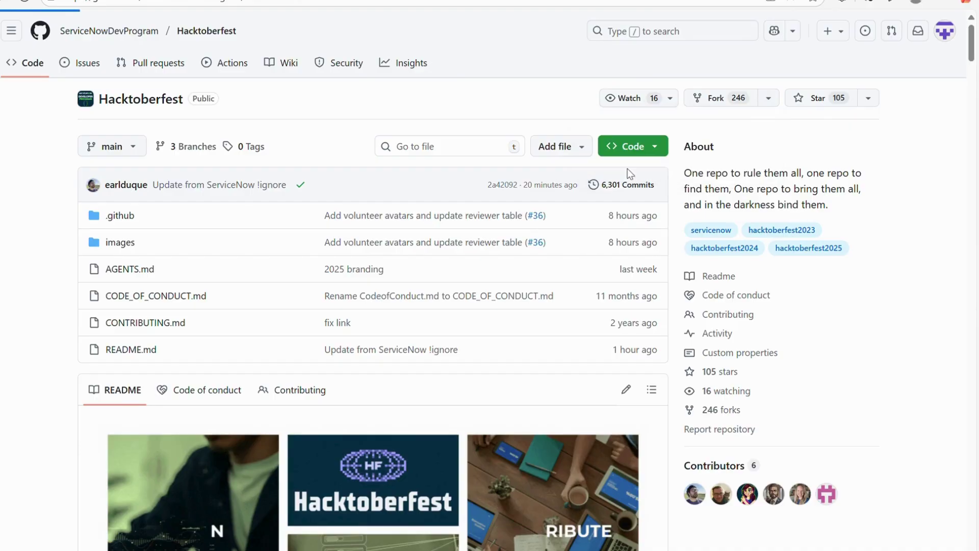
click(446, 221)
text(-2025)
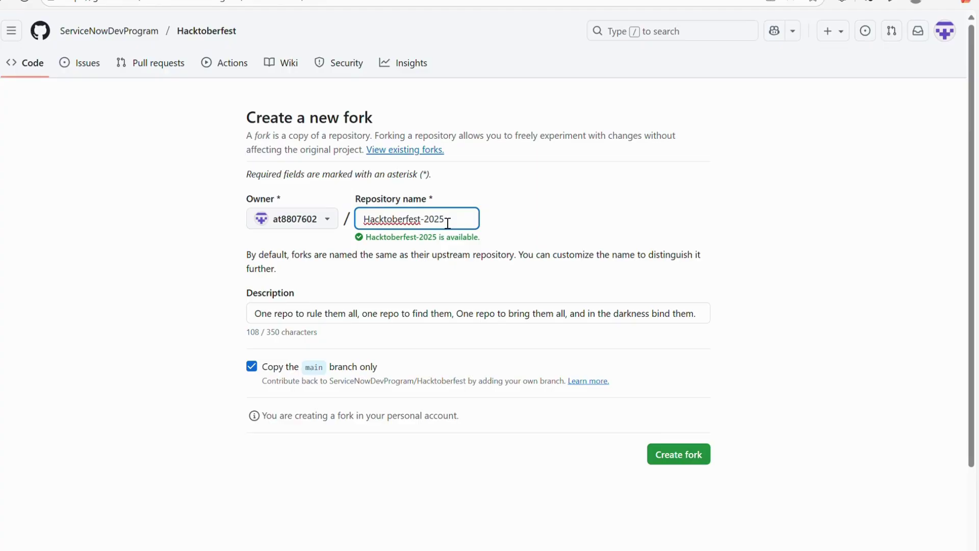
click(678, 454)
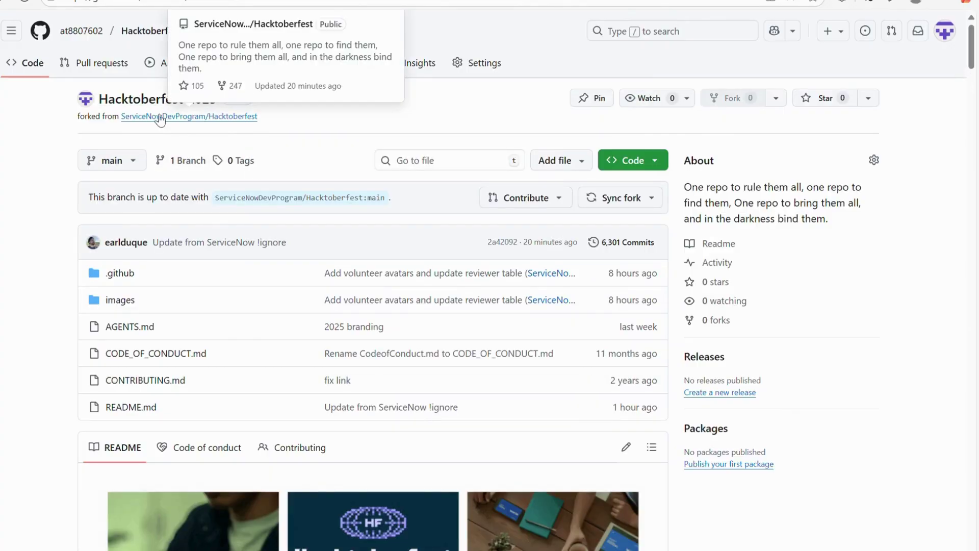
scroll(268, 253, down, 8)
scroll(269, 253, up, 8)
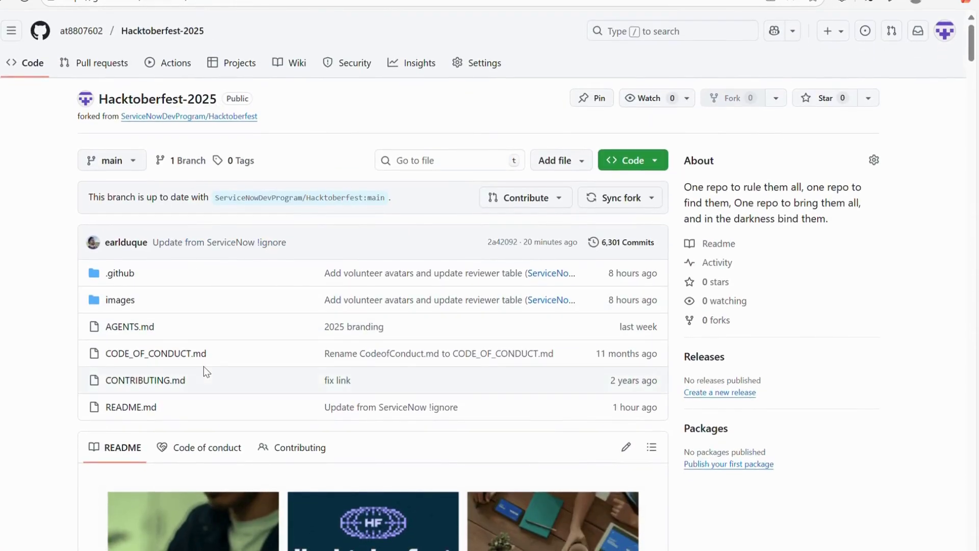
scroll(203, 366, down, 12)
scroll(211, 373, down, 8)
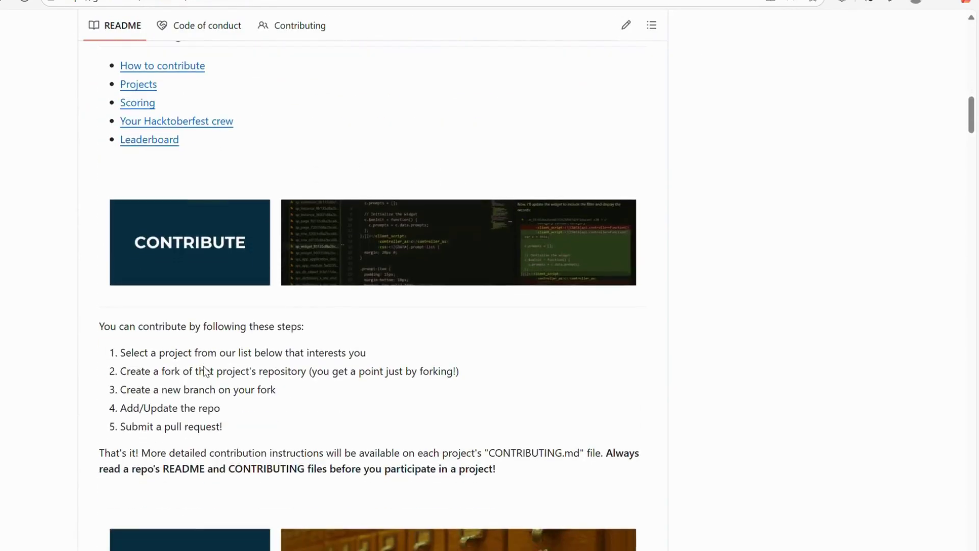
scroll(207, 370, up, 20)
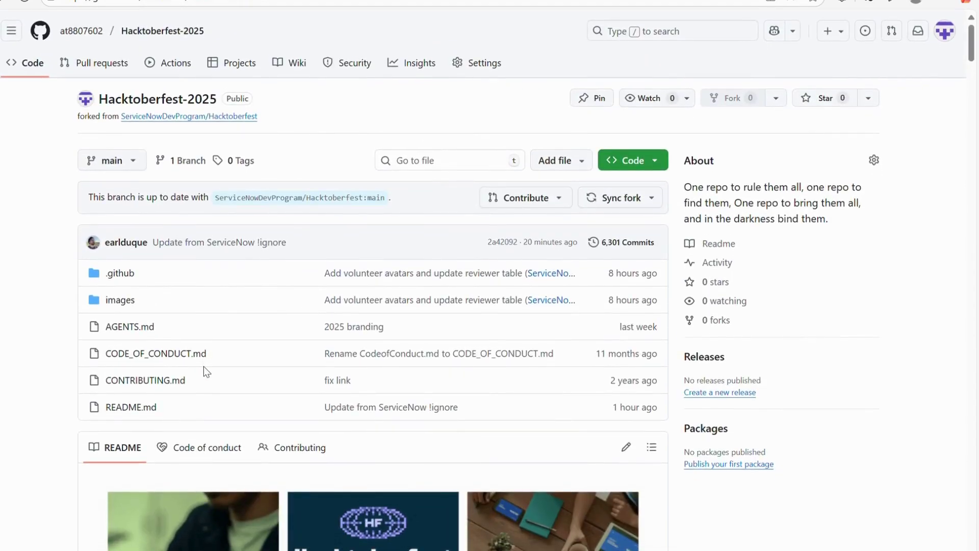
scroll(204, 366, down, 10)
scroll(204, 366, up, 12)
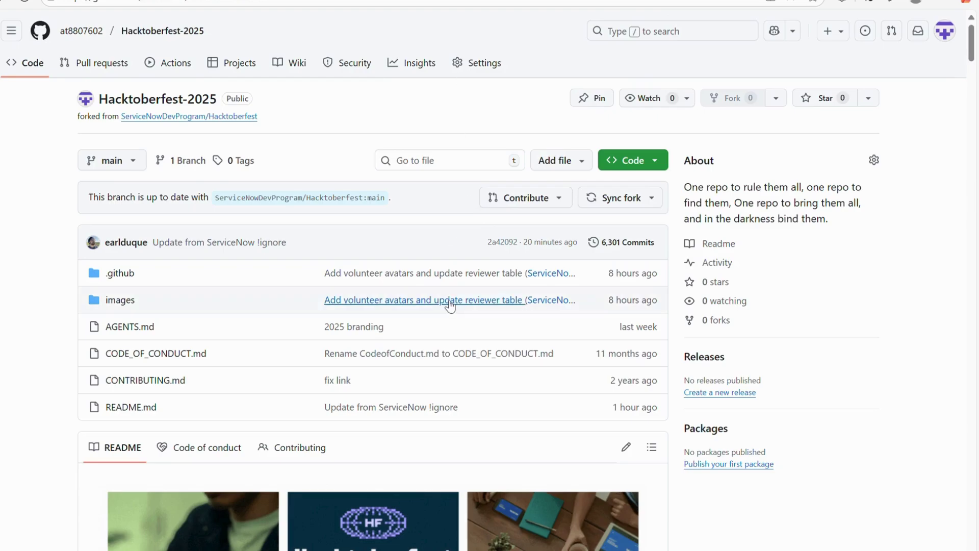
scroll(450, 306, down, 10)
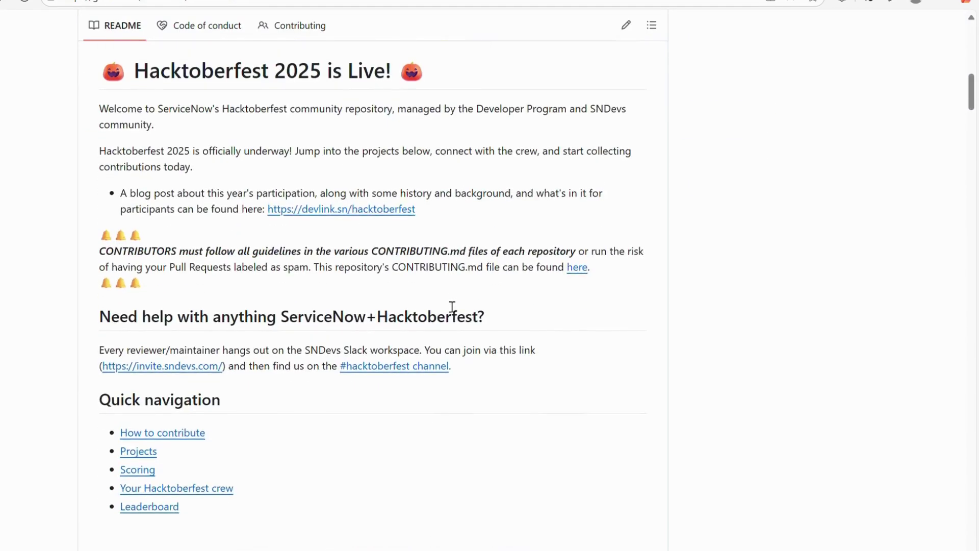
scroll(447, 304, up, 10)
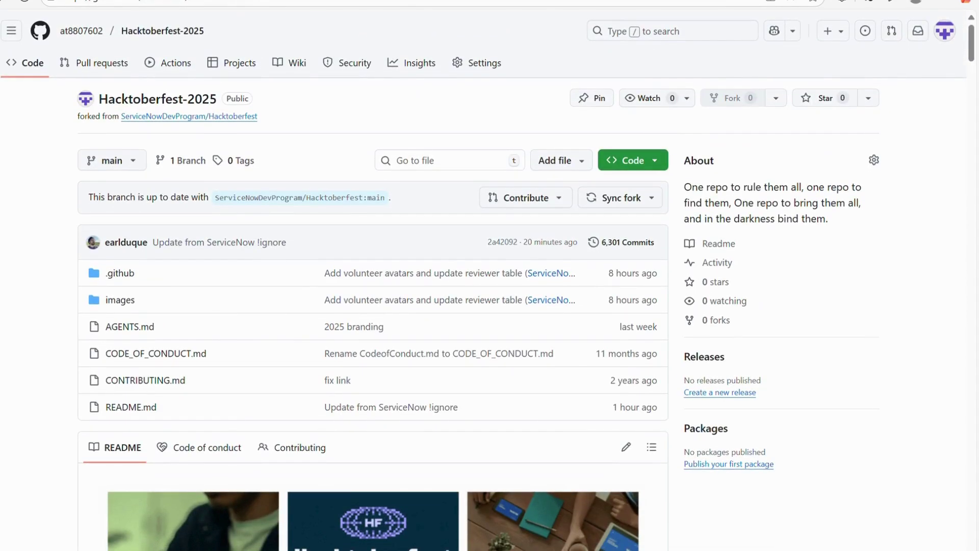
key(ctrl+t)
Search Bing for 'Hactoberfest 2025' and open the official hacktoberfest.com site
click(340, 5)
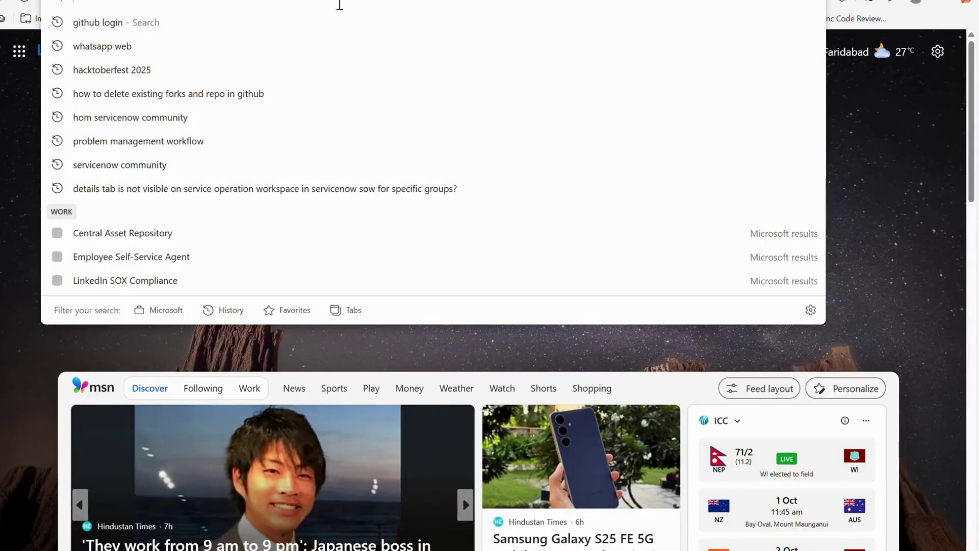
text(Hactober)
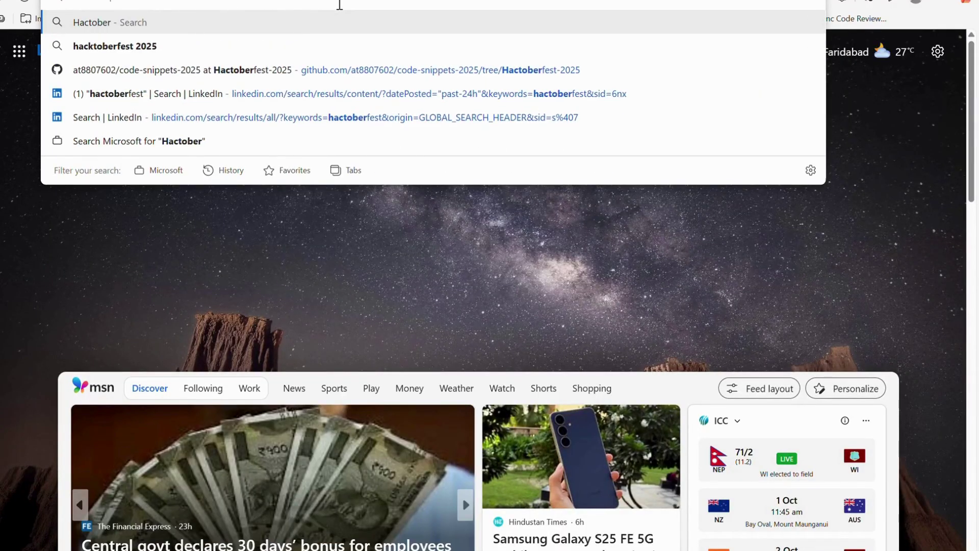
text(fest)
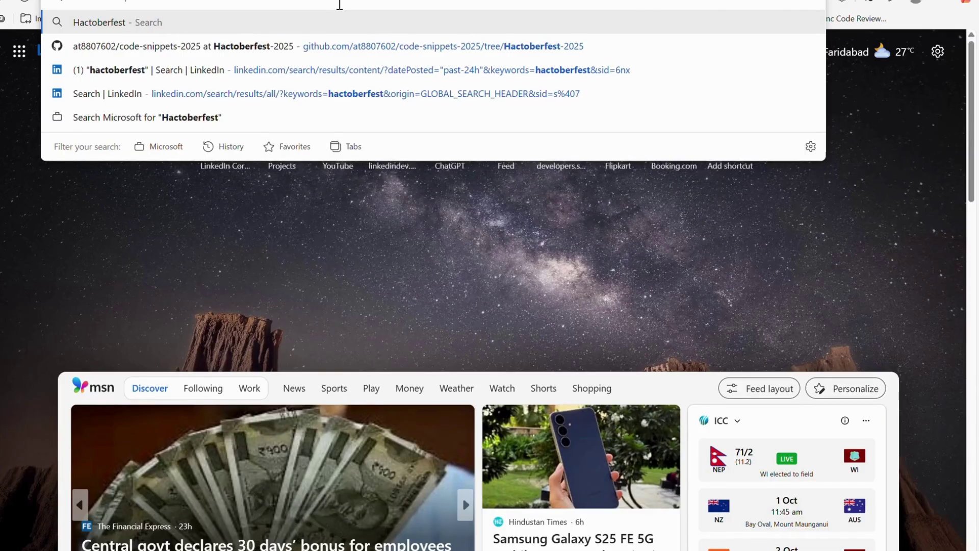
text( 2025)
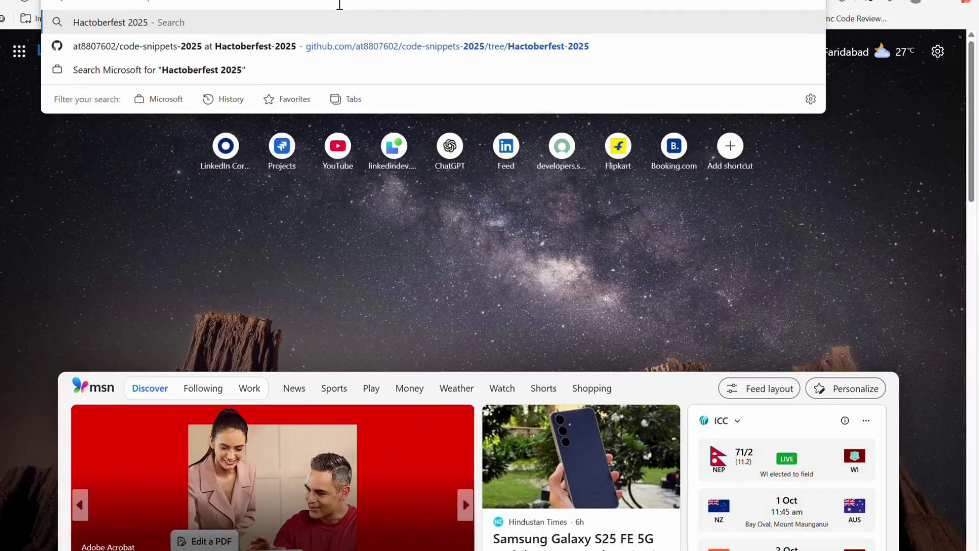
key(Return)
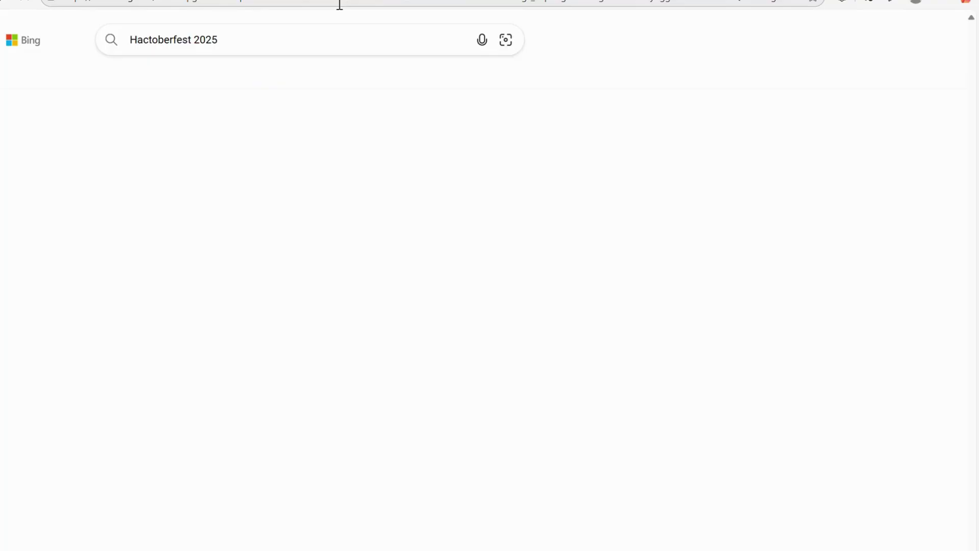
scroll(136, 265, down, 8)
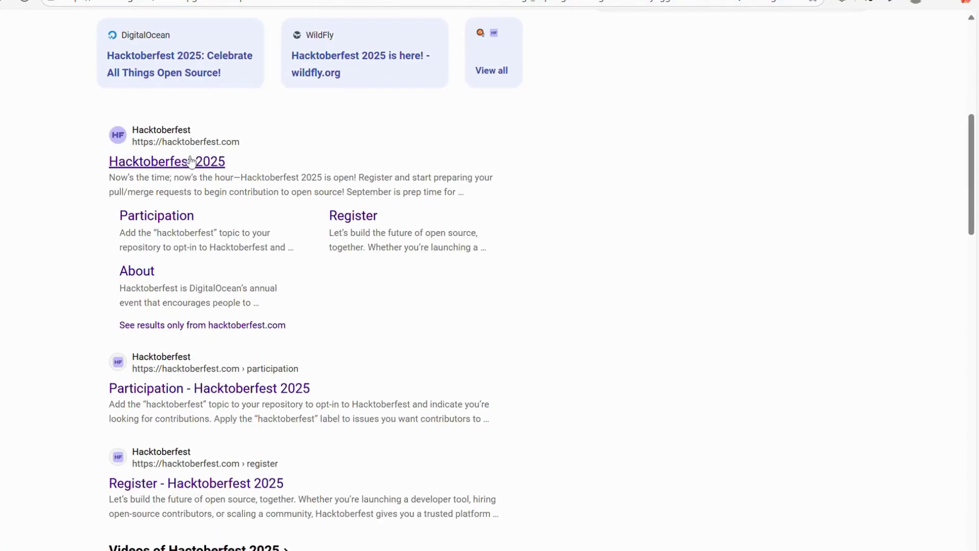
click(174, 163)
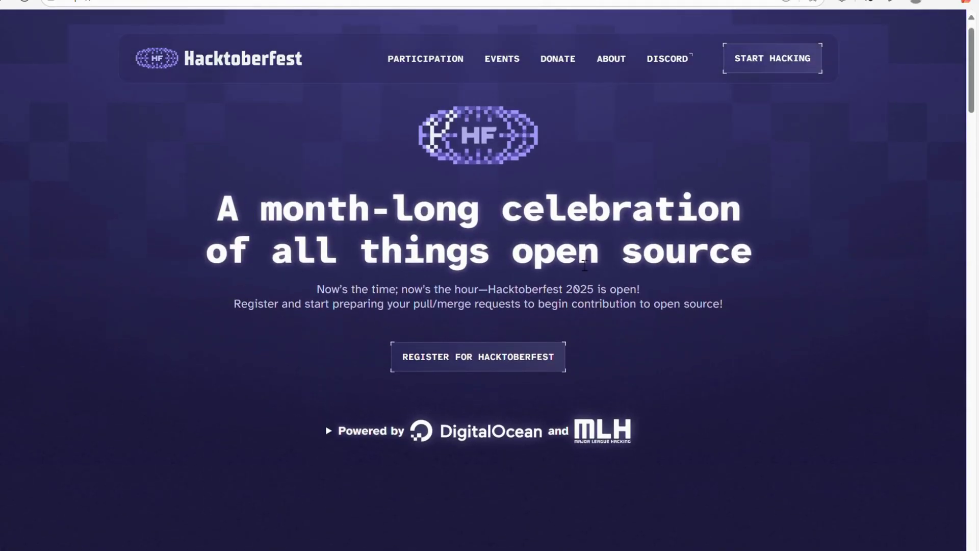
Open your Hacktoberfest participant profile and scroll through its sections
scroll(656, 270, up, 1)
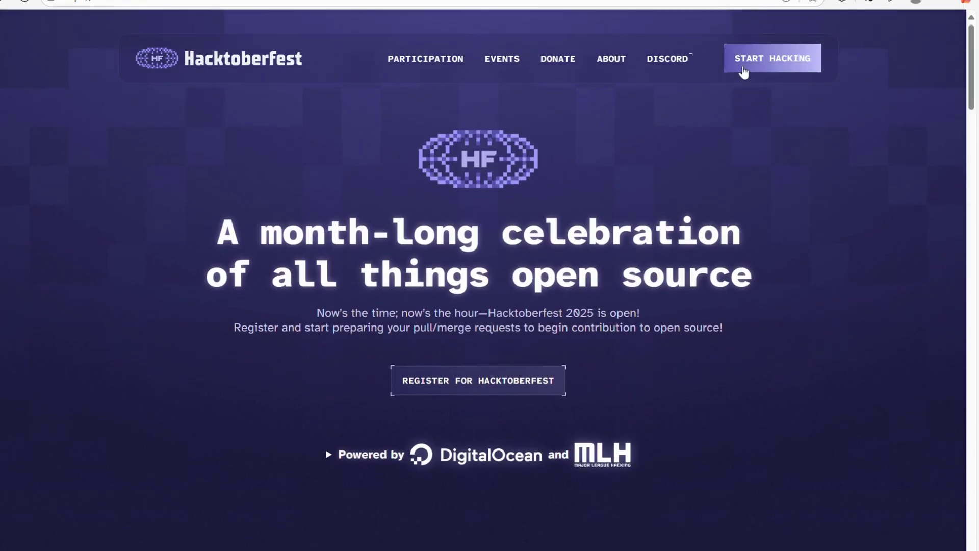
click(767, 70)
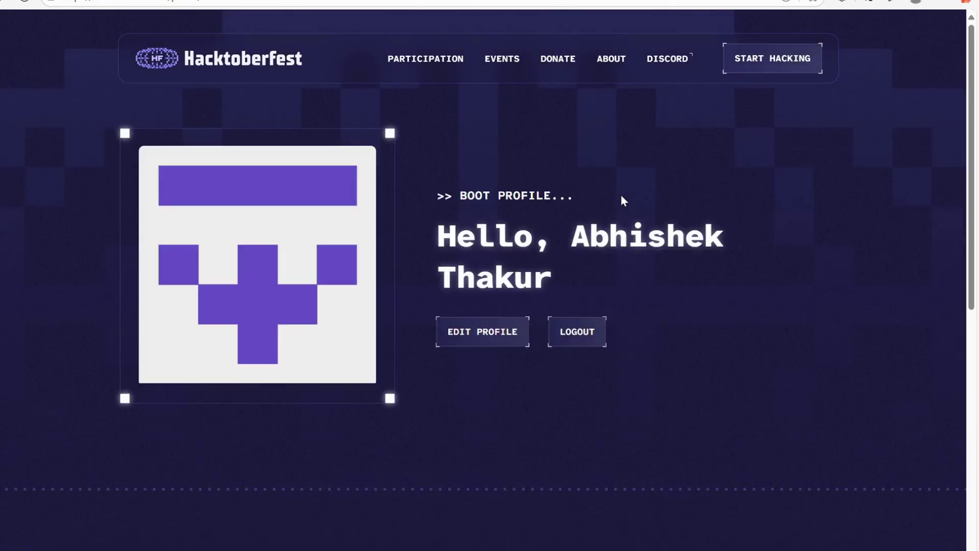
scroll(487, 378, down, 10)
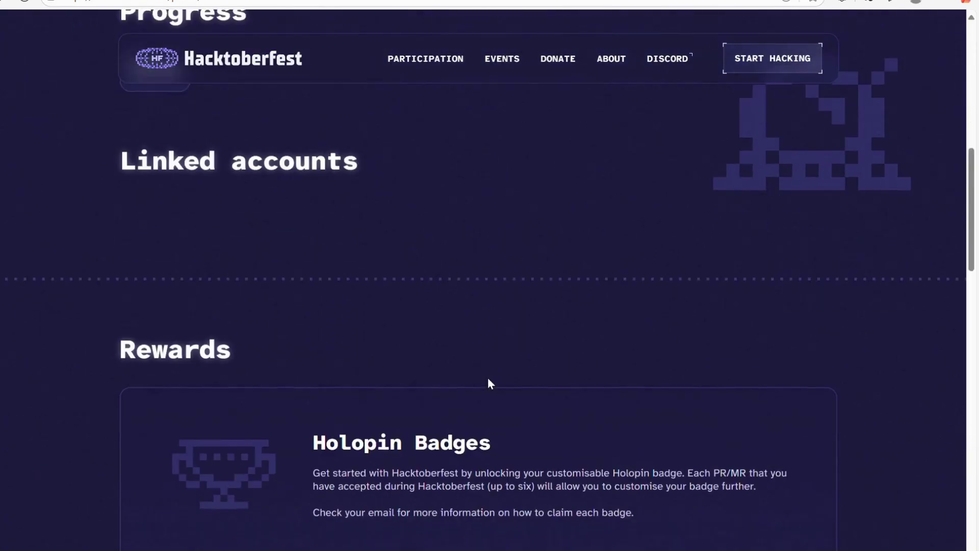
scroll(488, 382, down, 7)
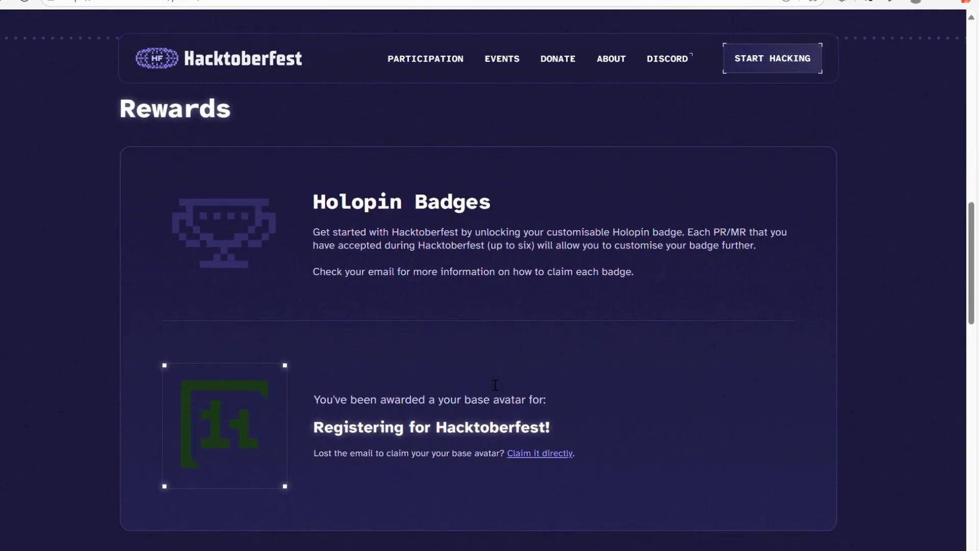
scroll(488, 380, down, 2)
scroll(488, 379, up, 20)
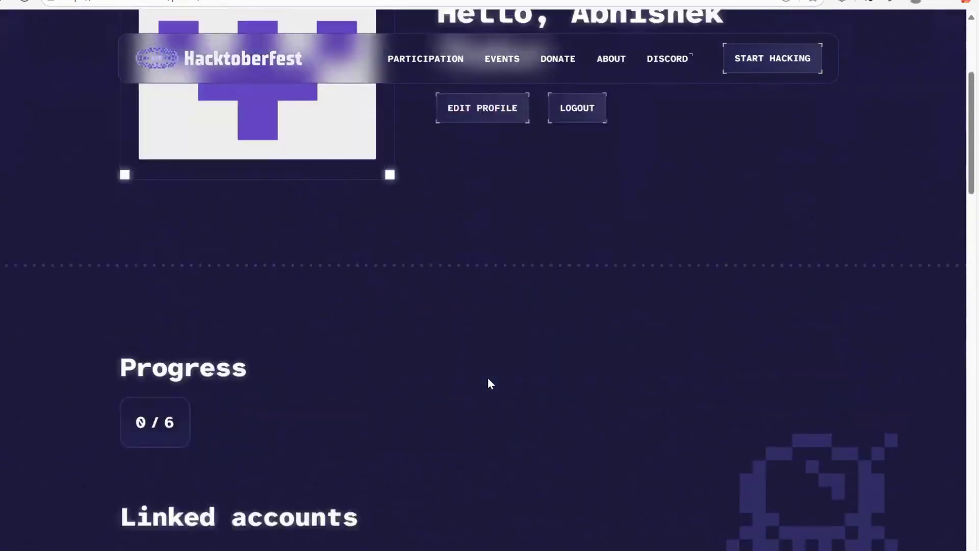
scroll(488, 382, down, 7)
scroll(488, 382, up, 8)
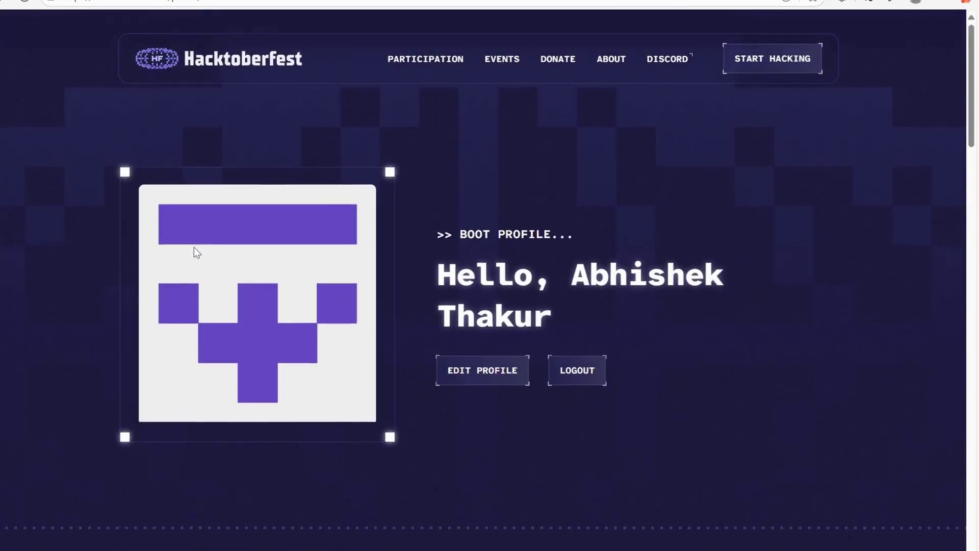
scroll(283, 374, down, 8)
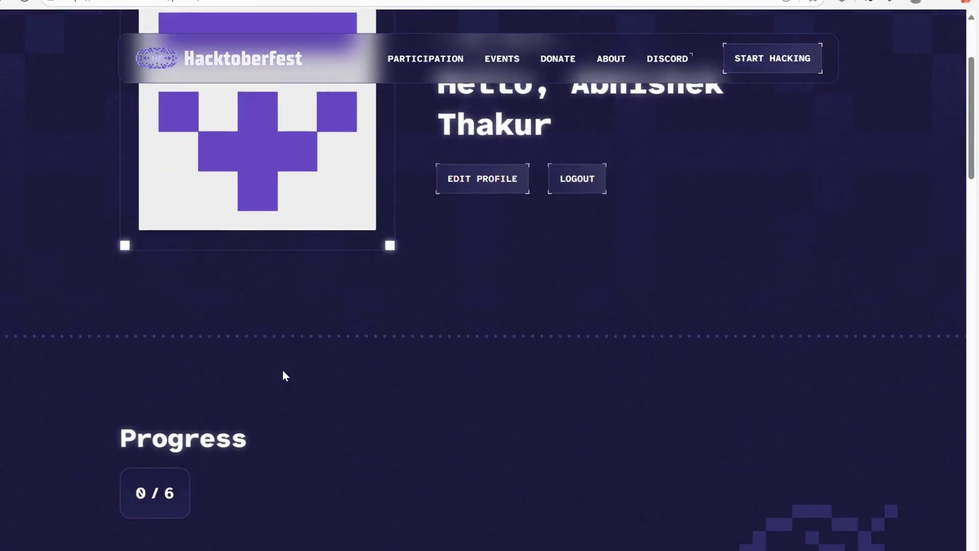
scroll(283, 371, up, 1)
Highlight the 0 / 6 progress count, then review linked accounts and rewards
drag(135, 225, 179, 228)
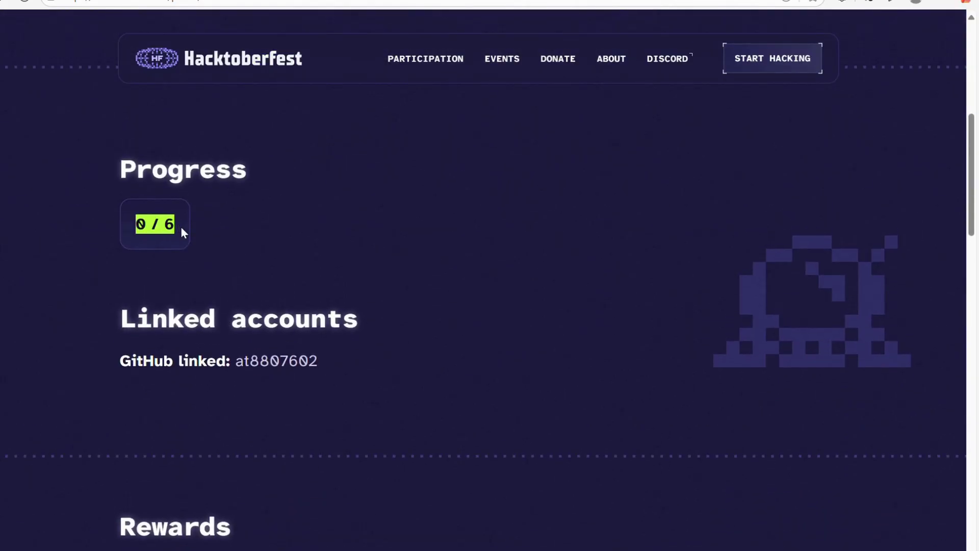
click(174, 245)
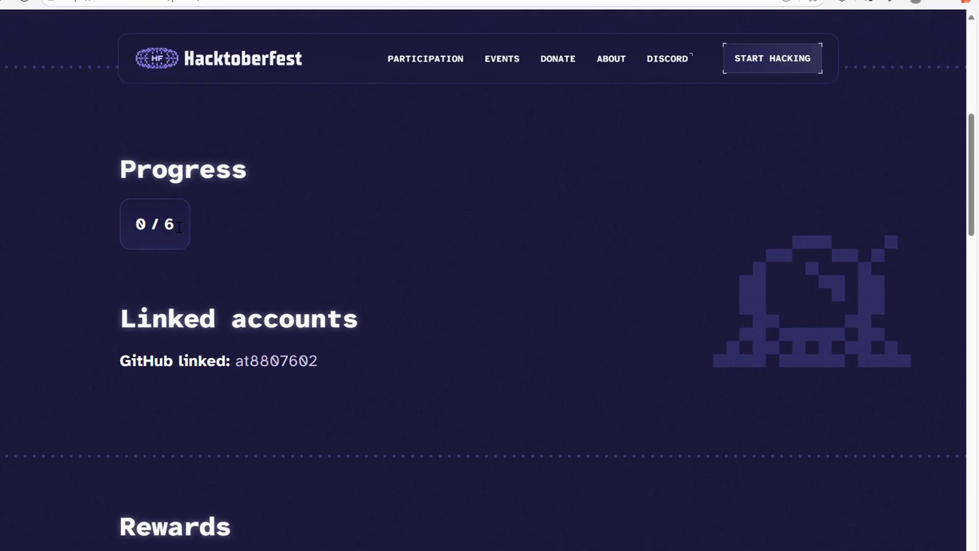
scroll(179, 227, down, 3)
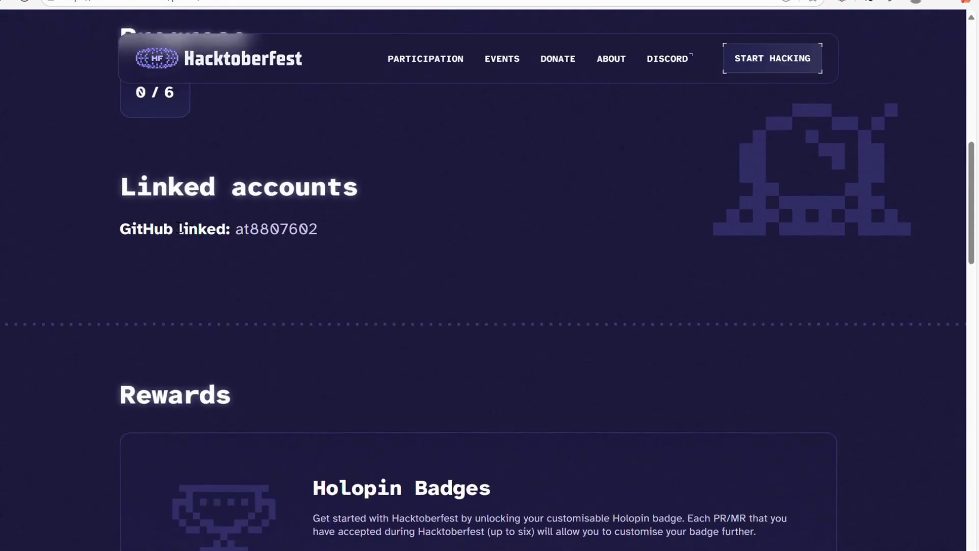
scroll(325, 301, up, 8)
scroll(293, 306, down, 10)
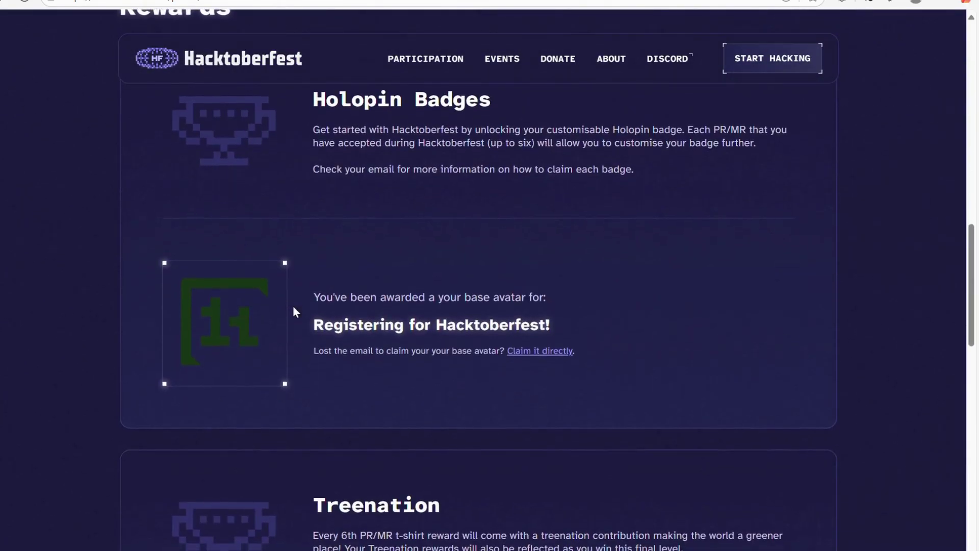
scroll(294, 311, up, 10)
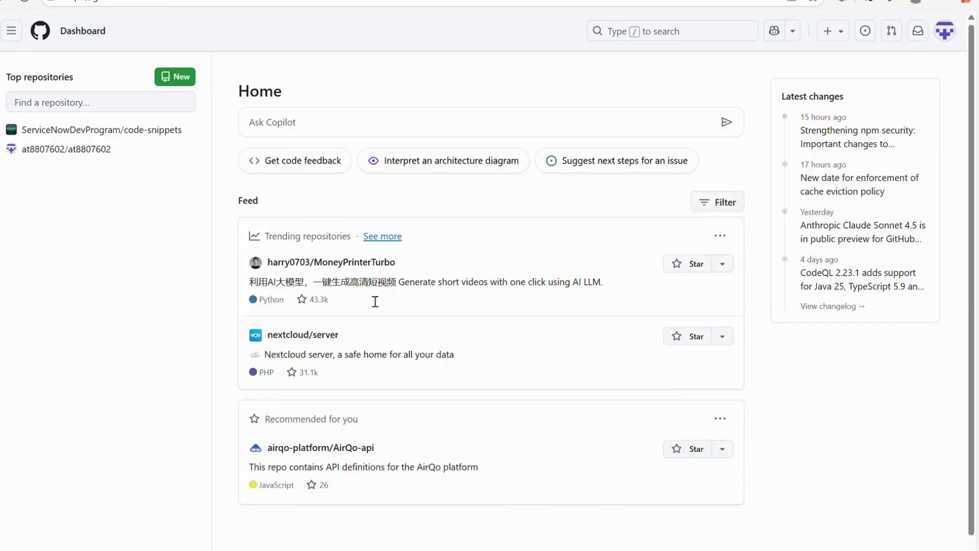
scroll(374, 299, down, 2)
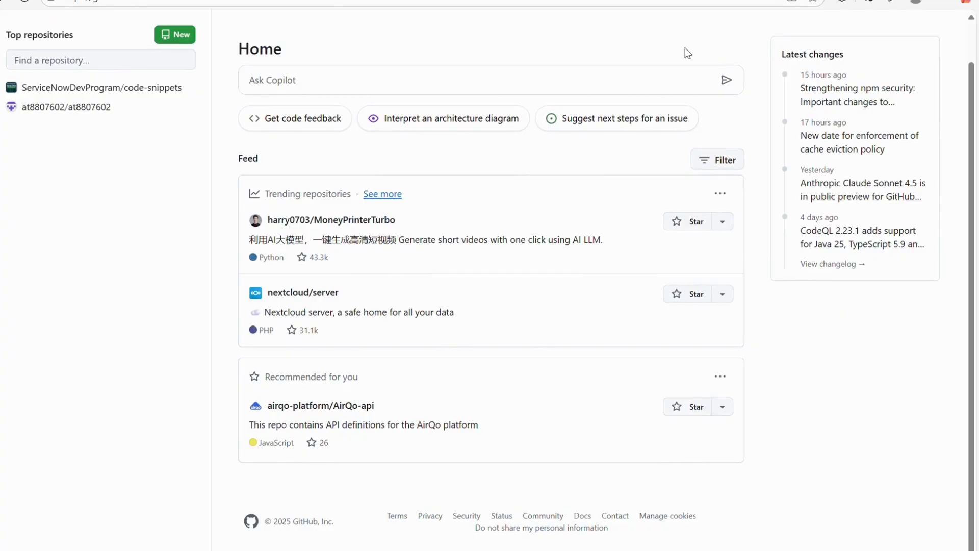
Scroll the Hacktoberfest-2025 README down to the 2025 lineup's Level 1 code-snippets entry
scroll(535, 231, up, 1)
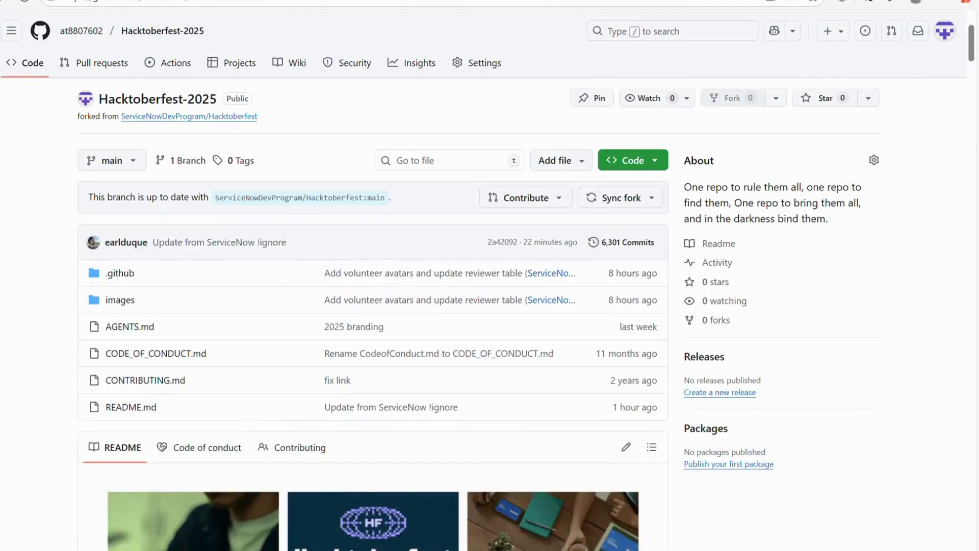
scroll(293, 256, down, 10)
scroll(294, 257, up, 10)
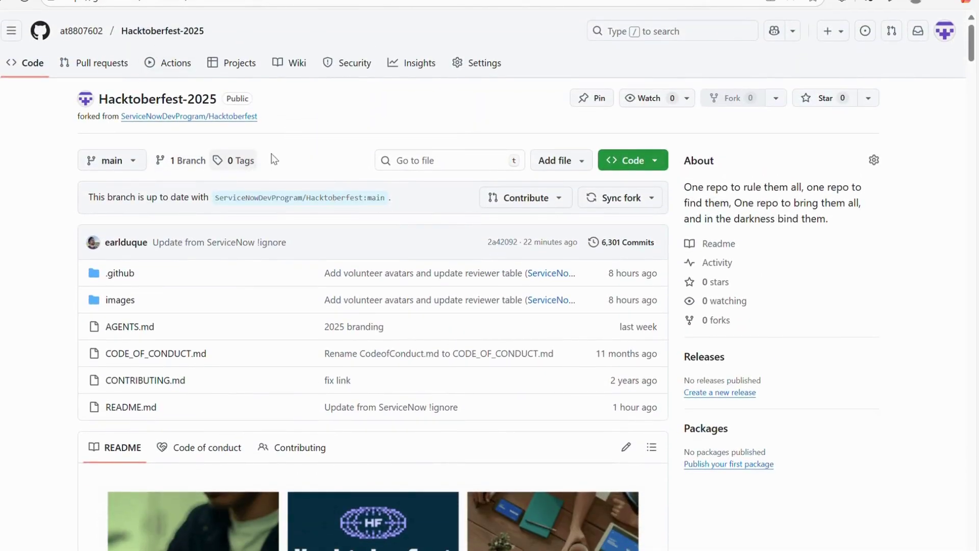
scroll(200, 304, down, 1)
scroll(201, 304, down, 5)
scroll(200, 303, up, 7)
scroll(201, 386, down, 15)
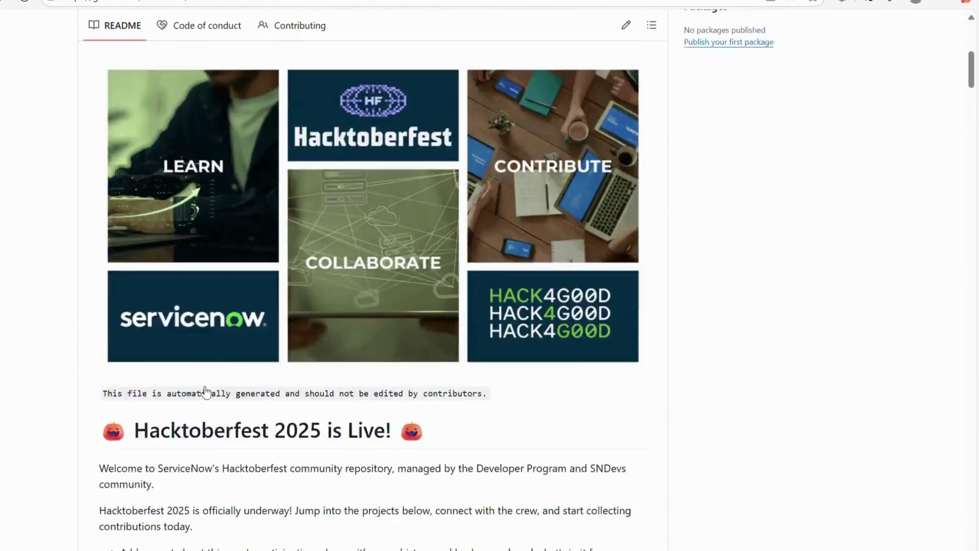
scroll(201, 386, up, 2)
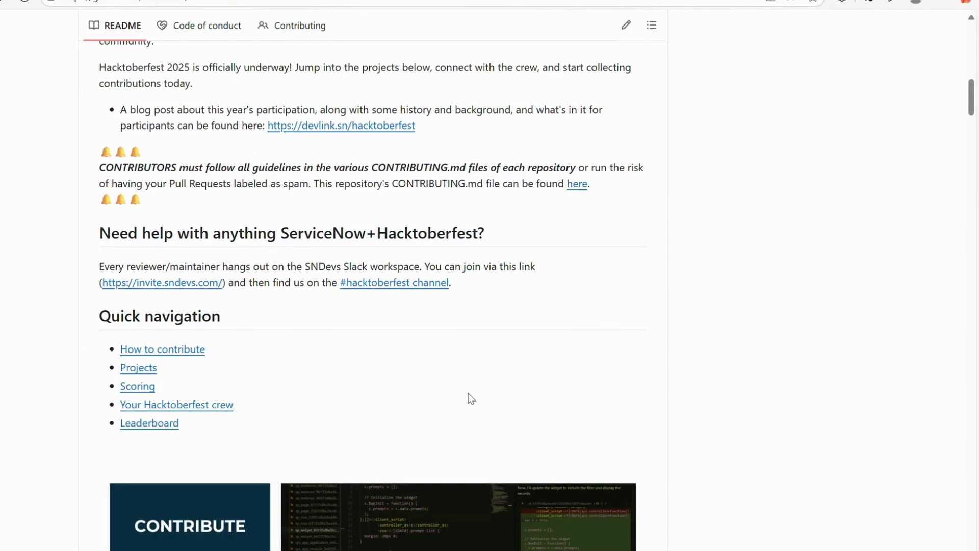
scroll(471, 398, down, 7)
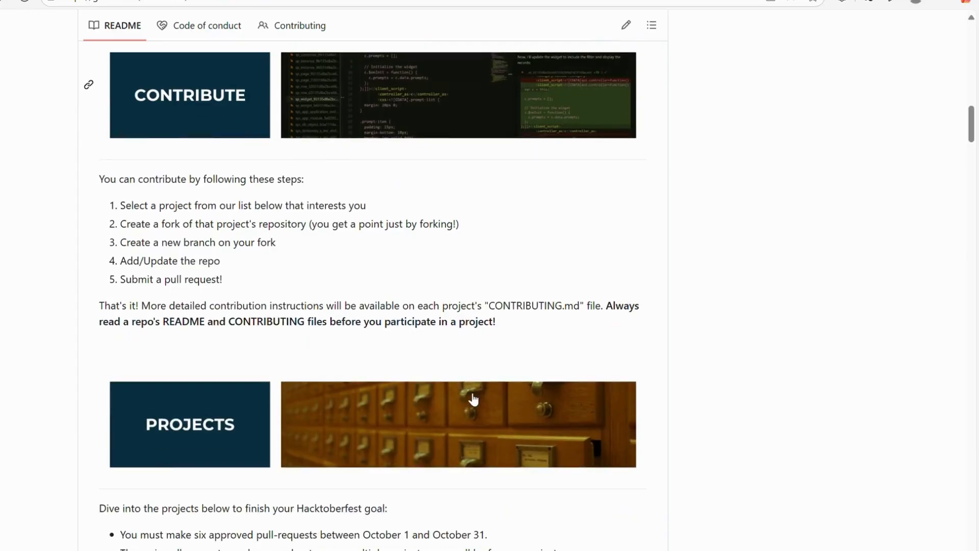
scroll(473, 399, down, 5)
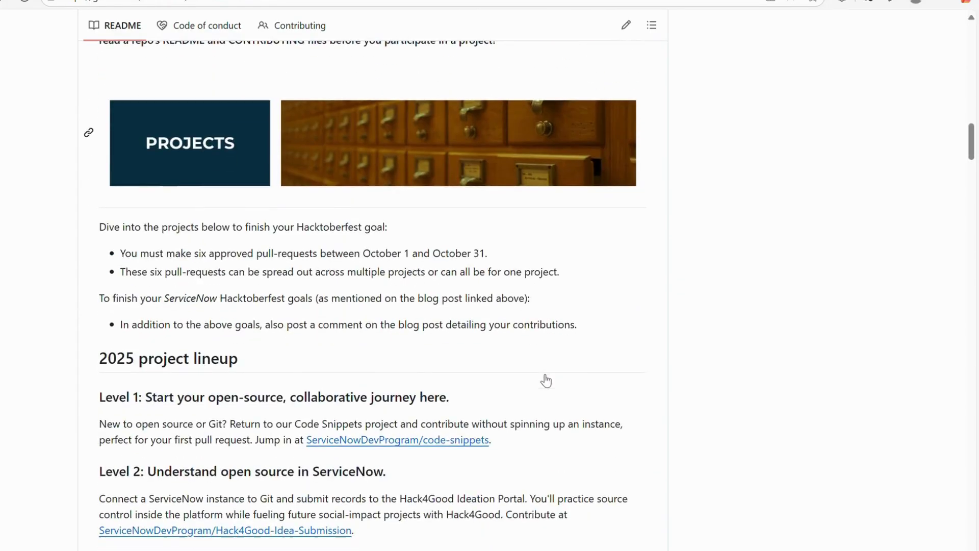
Follow the README's Level 1 link to ServiceNowDevProgram/code-snippets
click(428, 414)
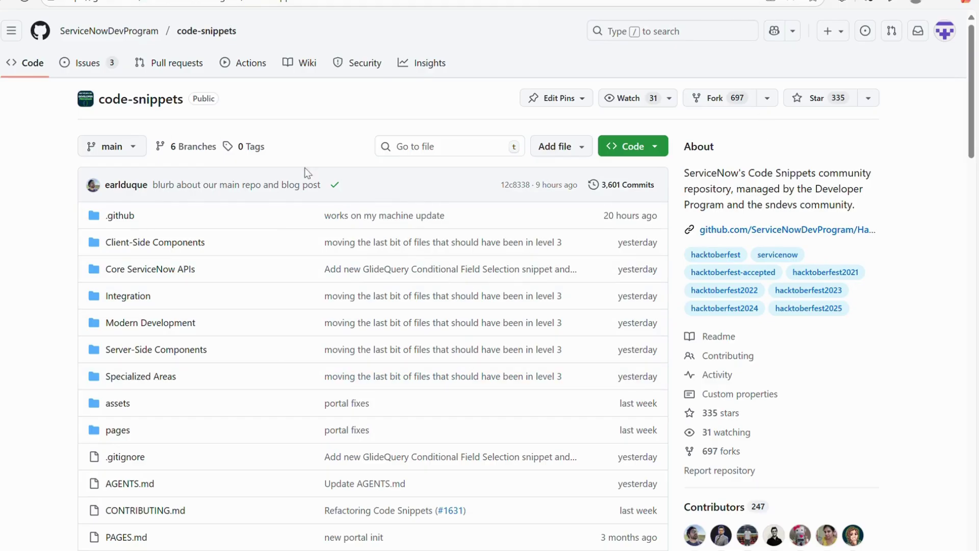
scroll(263, 272, down, 3)
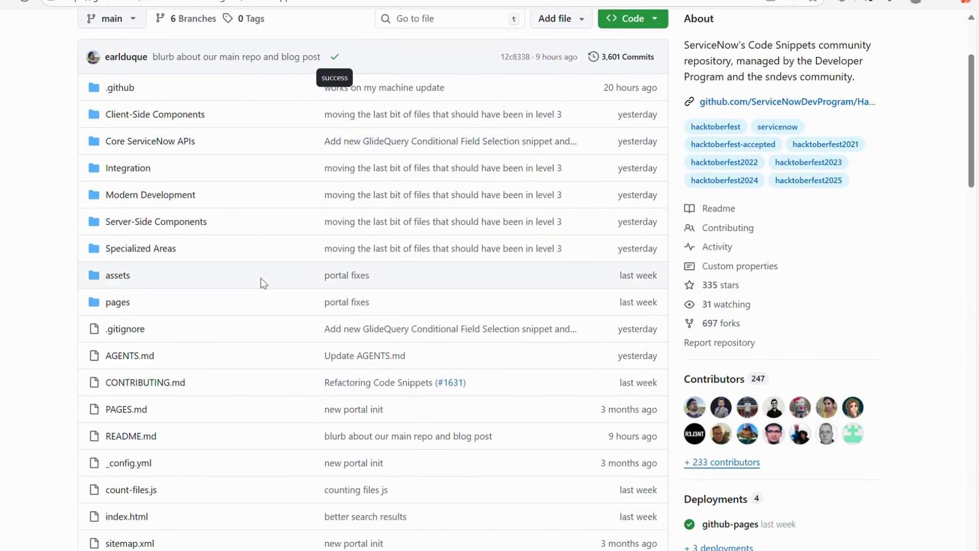
Create a new fork of code-snippets with -2025 appended to the repository name
scroll(262, 277, up, 3)
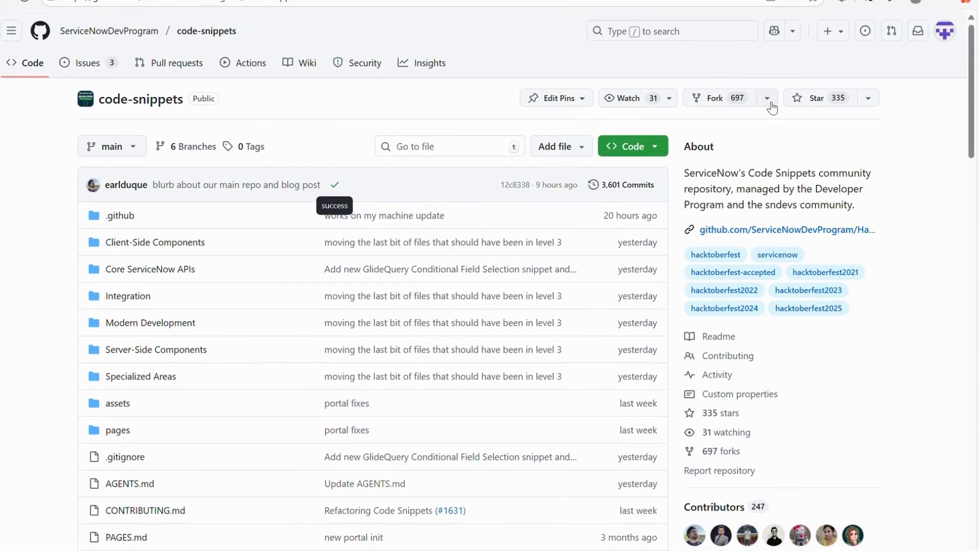
click(766, 98)
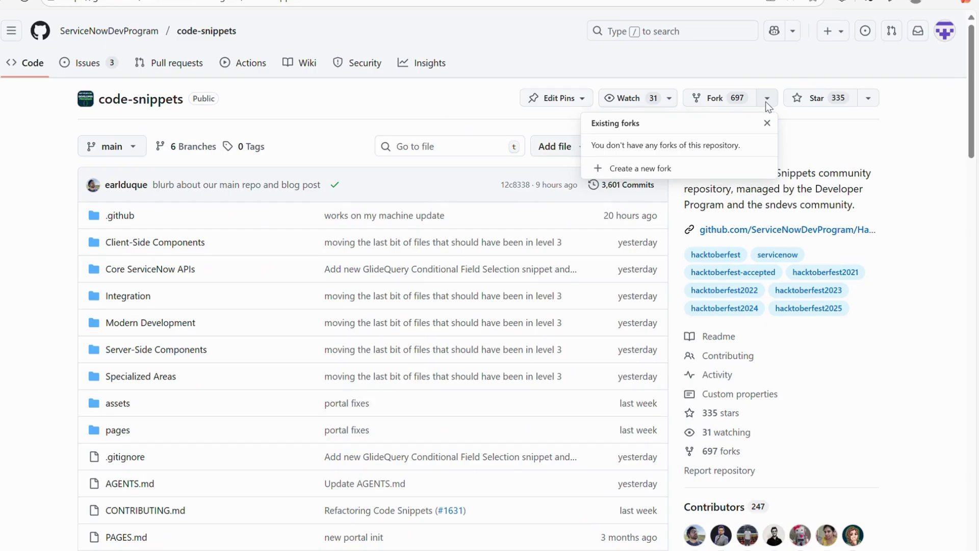
click(662, 168)
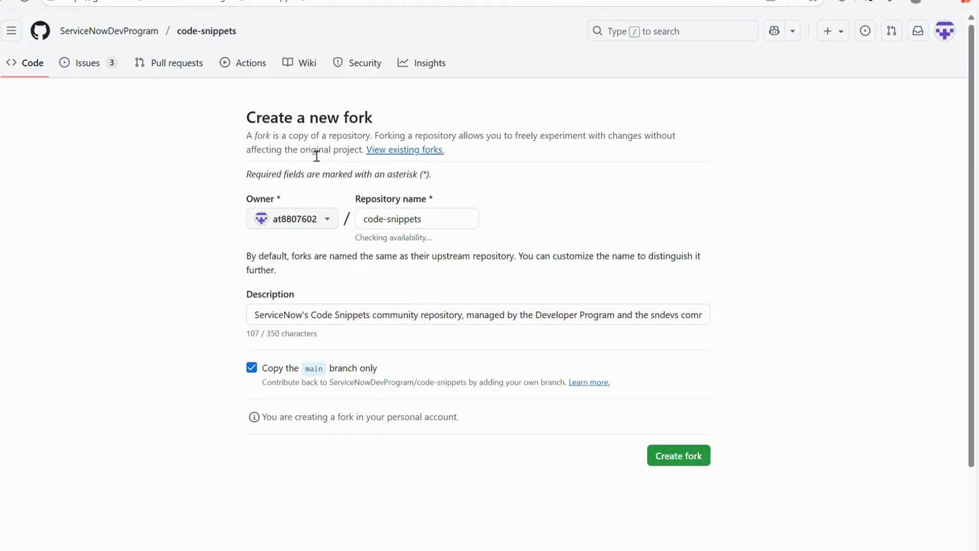
click(441, 225)
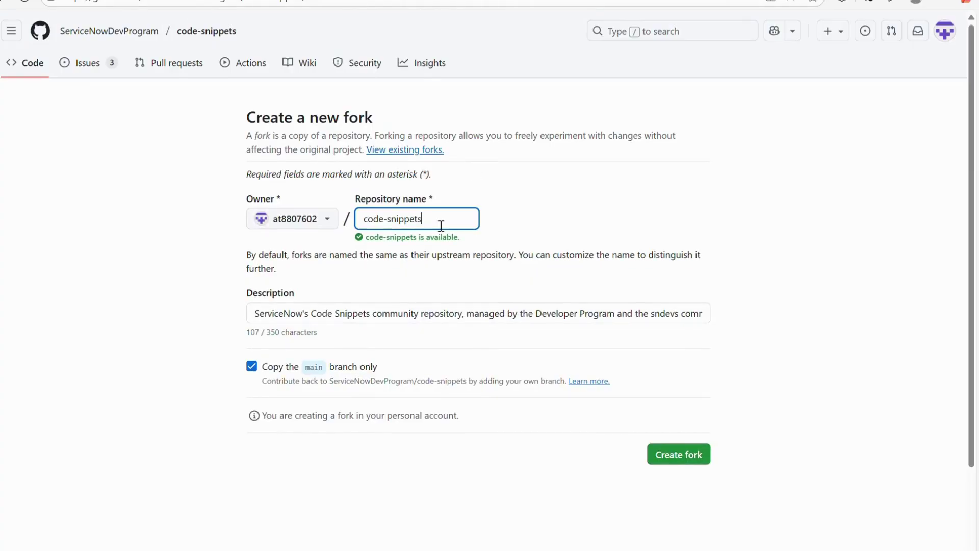
text(-2025)
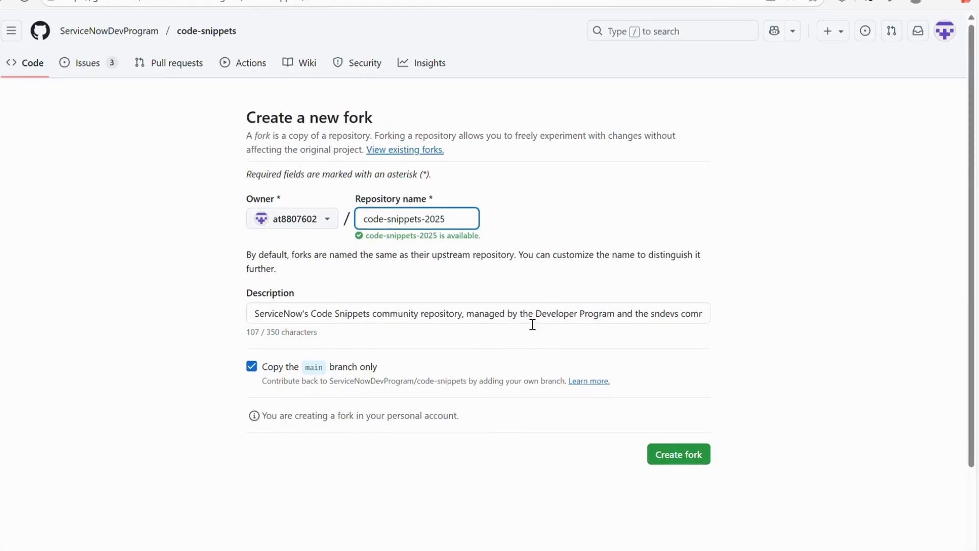
scroll(525, 313, down, 1)
click(670, 413)
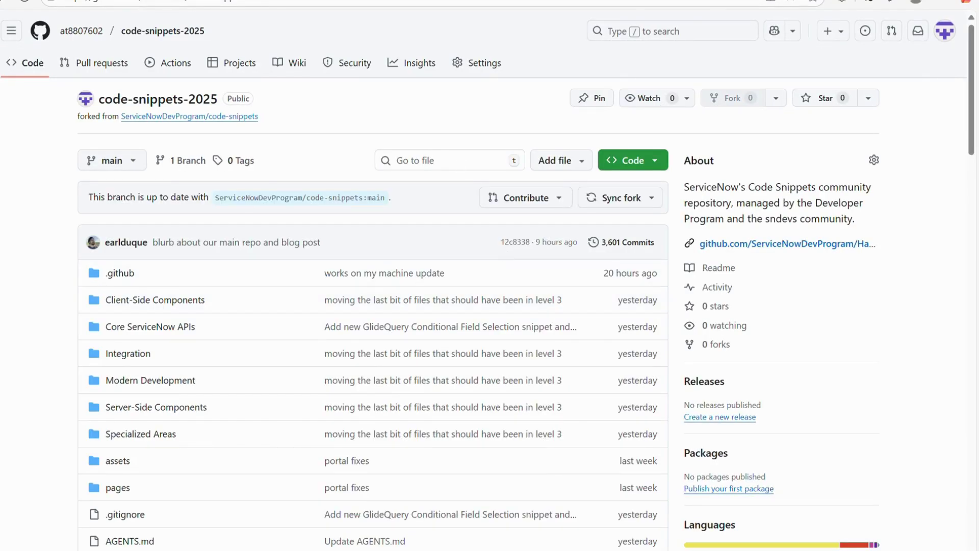
Cycle through the blog post and Hacktoberfest README tabs, ending on the code-snippets-2025 fork
key(ctrl+Tab)
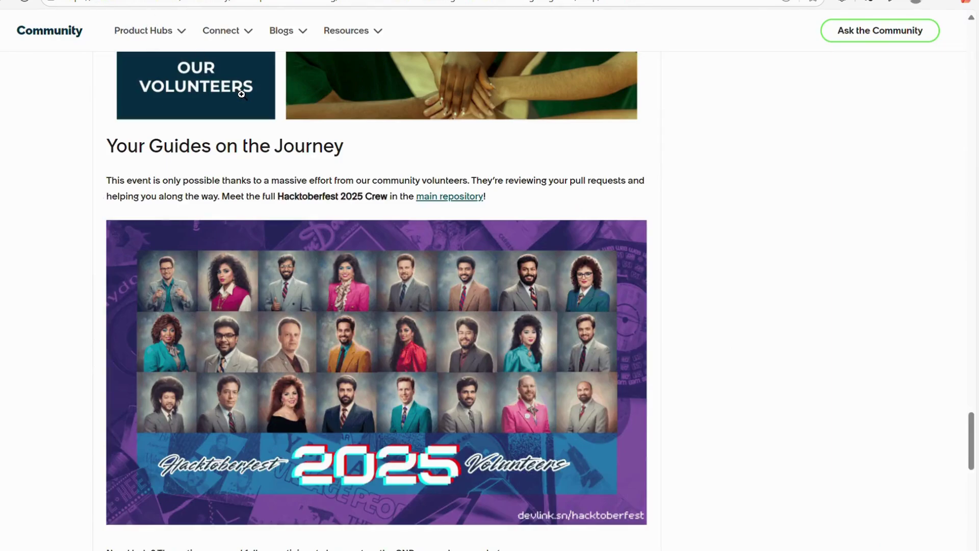
key(ctrl+Tab)
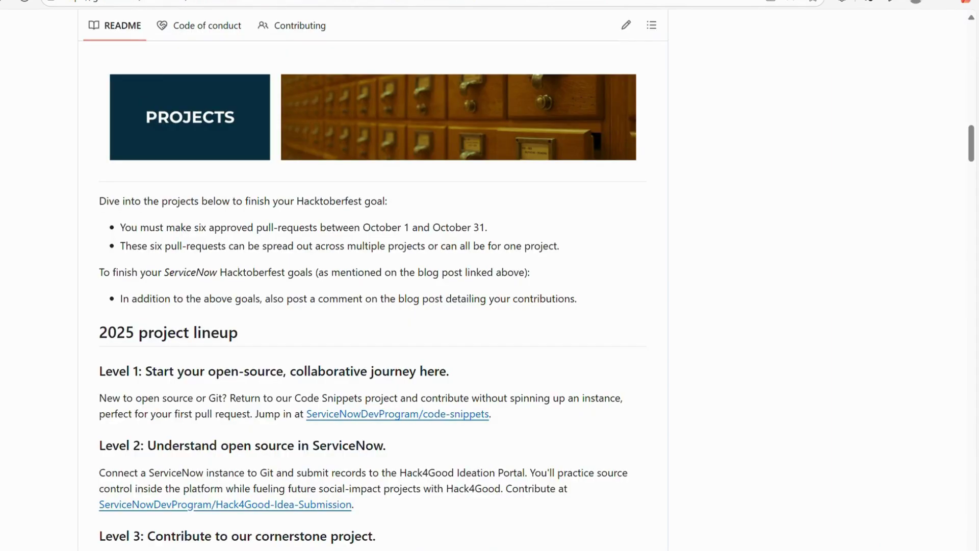
key(ctrl+Tab)
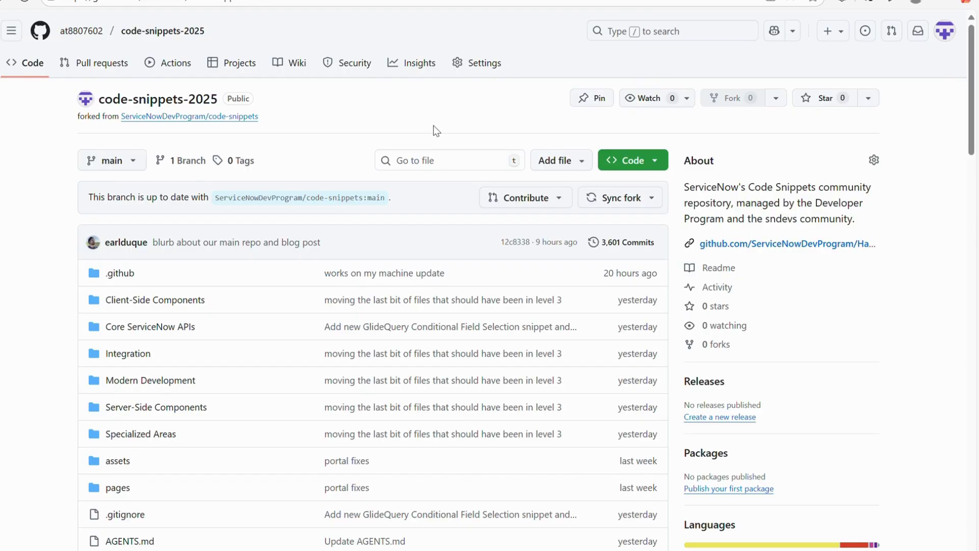
Create the branch 'Hactoberfest-2025 (1st Pull Request)' from main in the fork
click(132, 162)
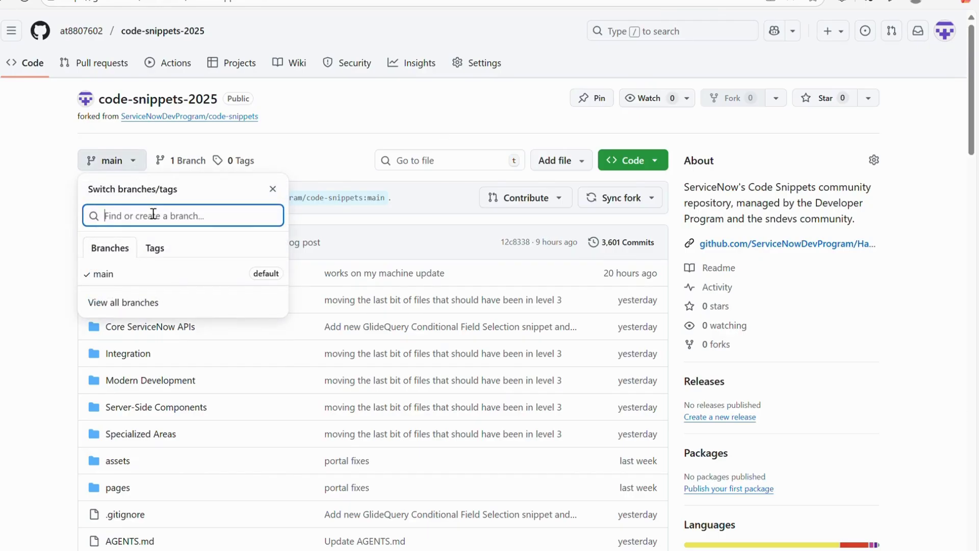
text(Hactoberfest-2025 ()
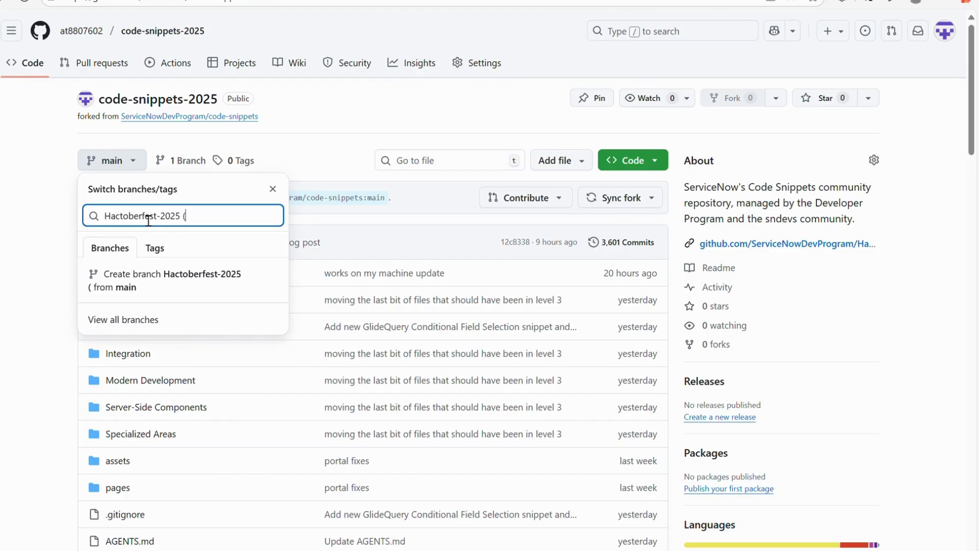
text(1st Pull R)
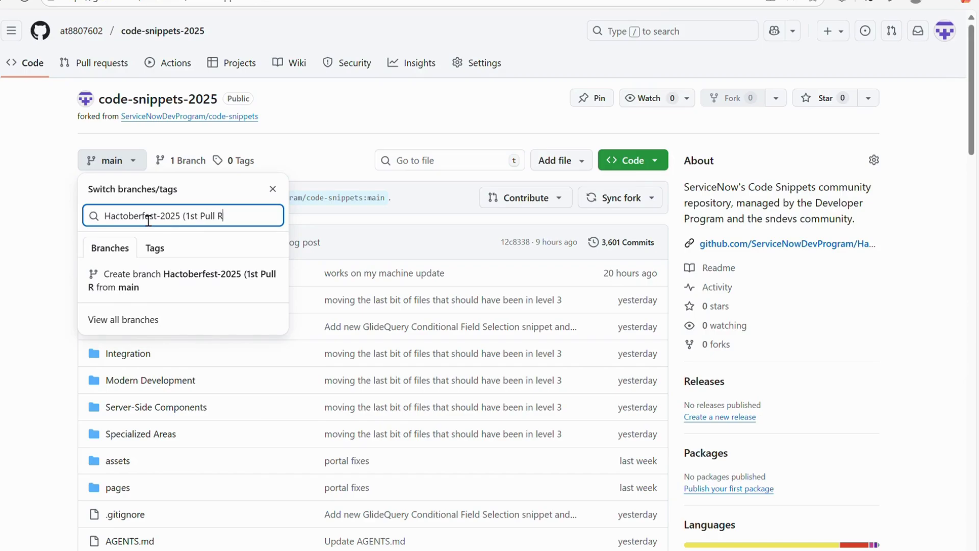
text(equest))
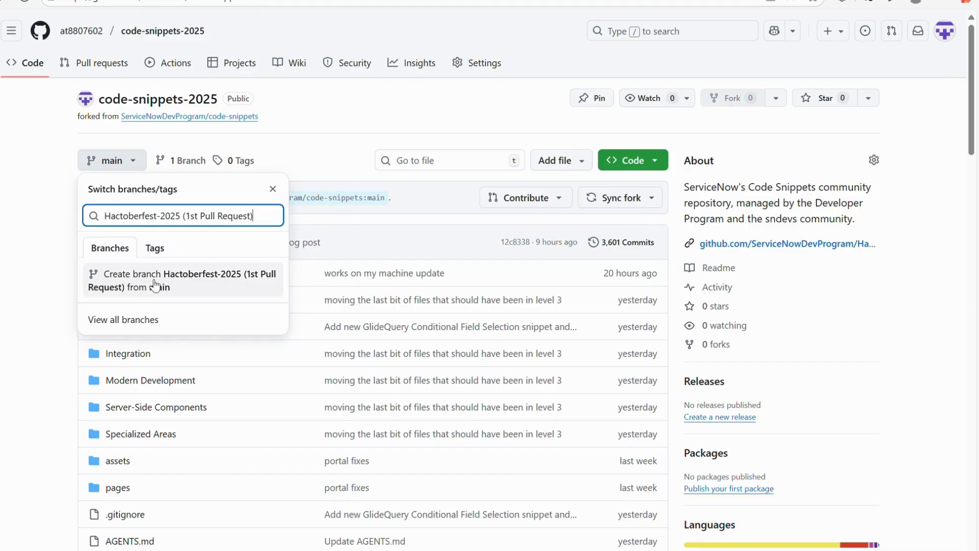
click(174, 289)
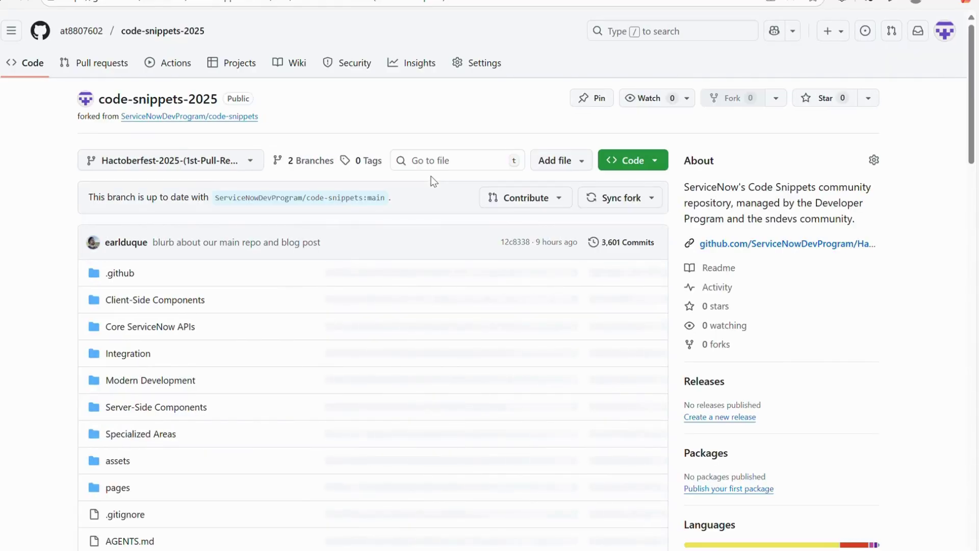
Browse the fork's file list on the new branch and open the Core ServiceNow APIs folder
scroll(290, 234, down, 7)
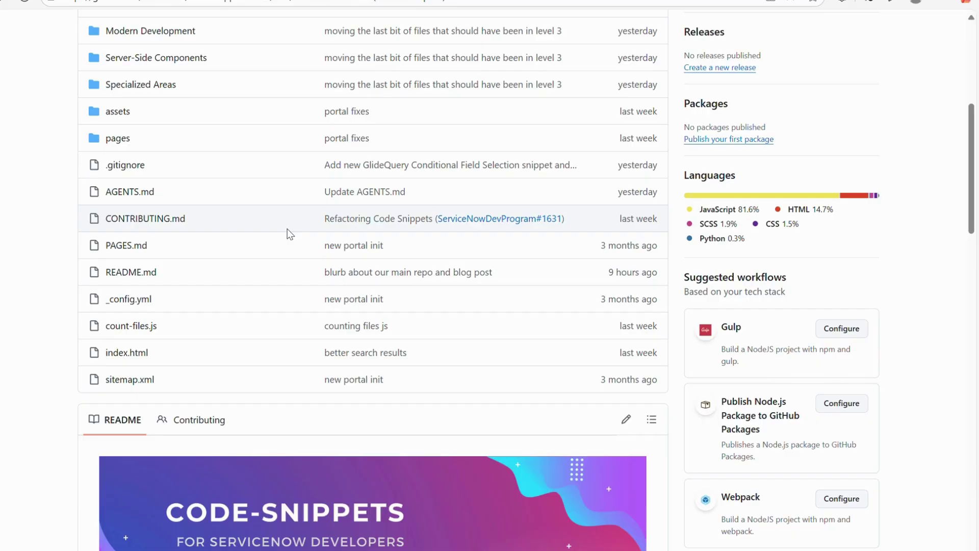
scroll(289, 234, up, 7)
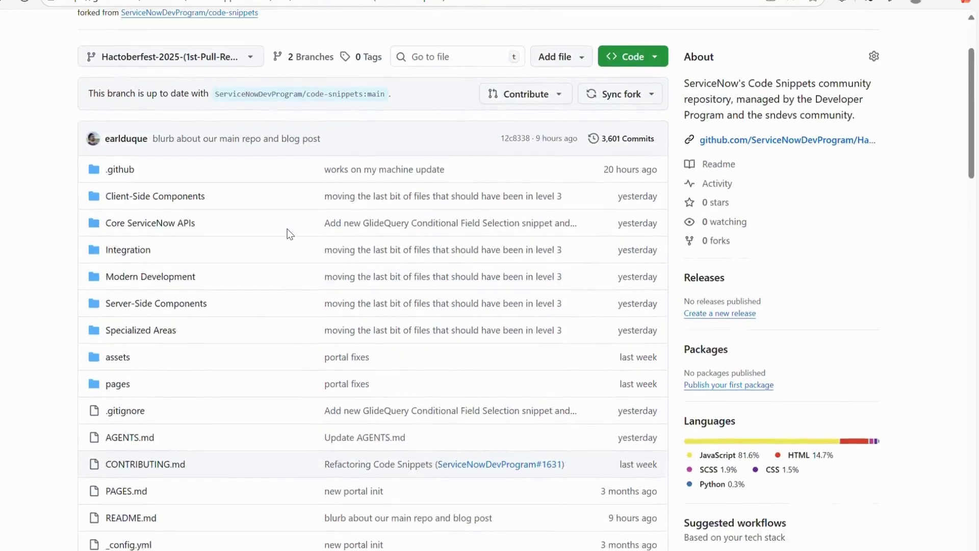
scroll(295, 362, down, 1)
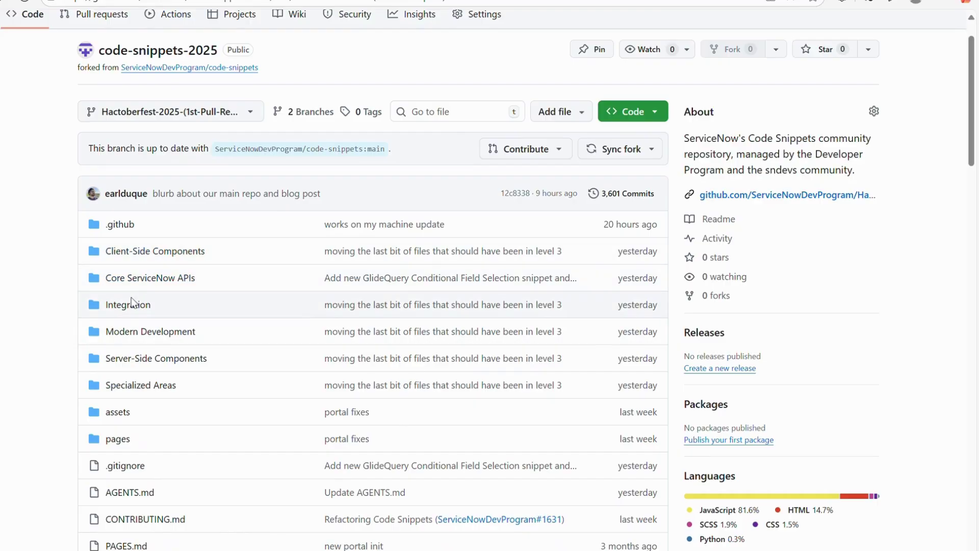
click(139, 283)
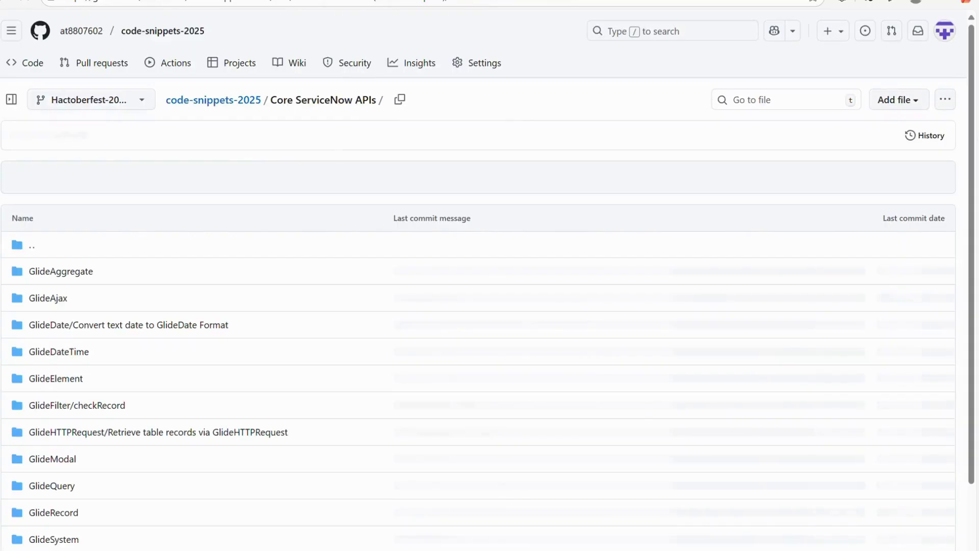
scroll(198, 357, down, 2)
scroll(173, 331, up, 1)
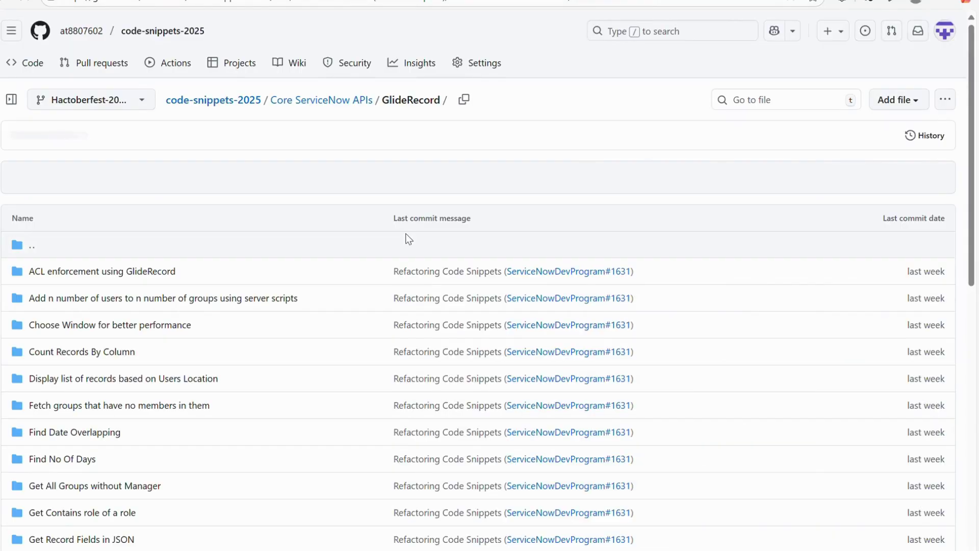
scroll(338, 365, down, 8)
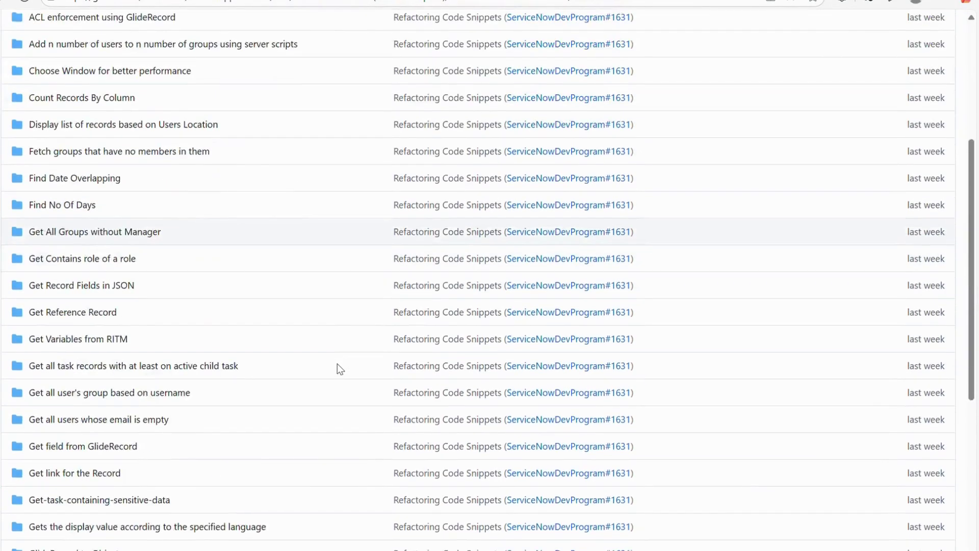
scroll(121, 299, down, 5)
scroll(105, 300, up, 1)
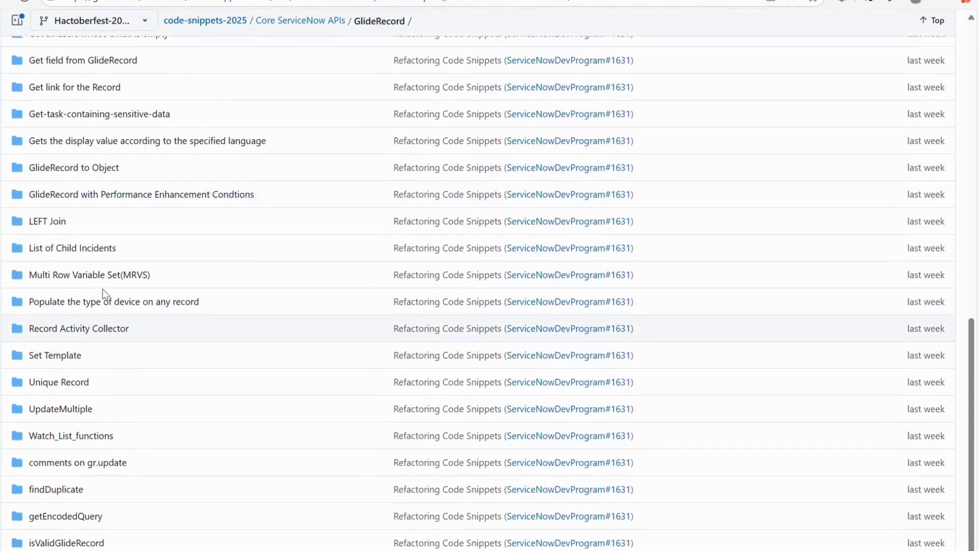
scroll(103, 289, up, 11)
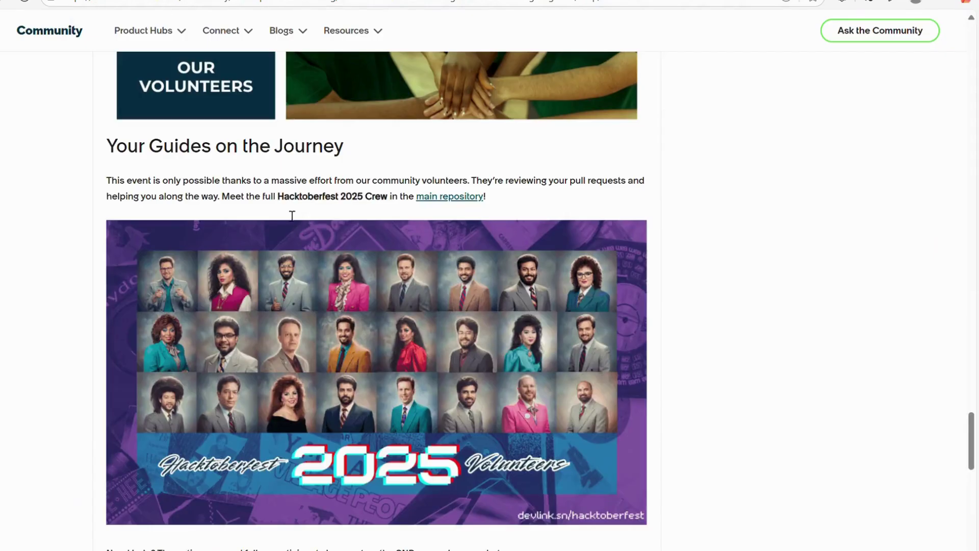
Highlight the README's CONTRIBUTING.md instruction and its warning about pull requests labeled spam
scroll(312, 275, down, 5)
scroll(309, 275, up, 12)
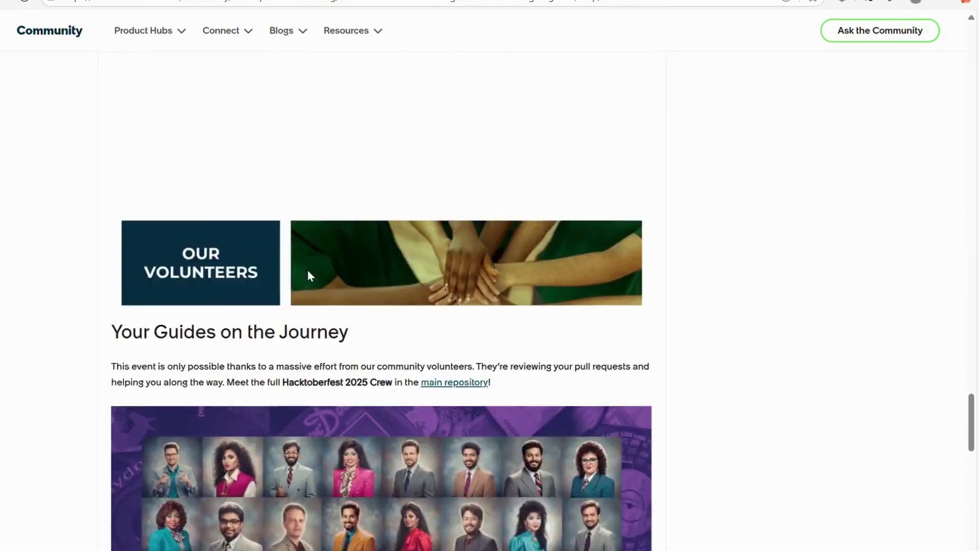
scroll(309, 276, down, 8)
scroll(431, 273, up, 12)
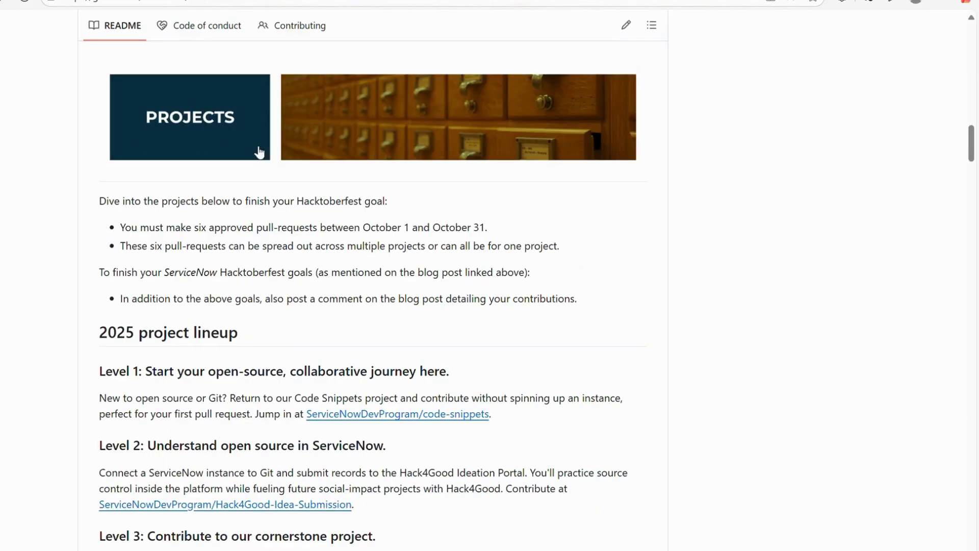
scroll(331, 326, up, 2)
scroll(330, 325, up, 20)
scroll(257, 315, down, 7)
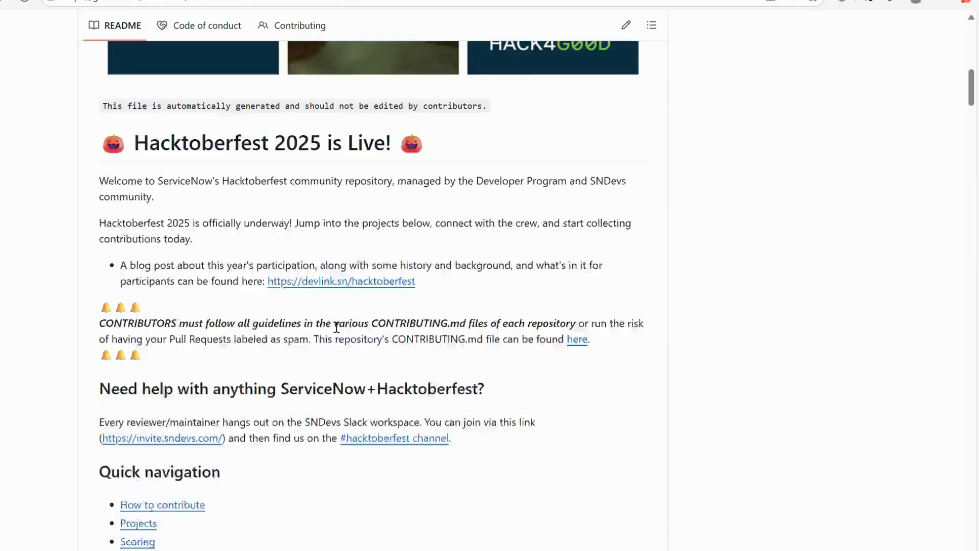
scroll(240, 311, down, 2)
scroll(232, 230, up, 2)
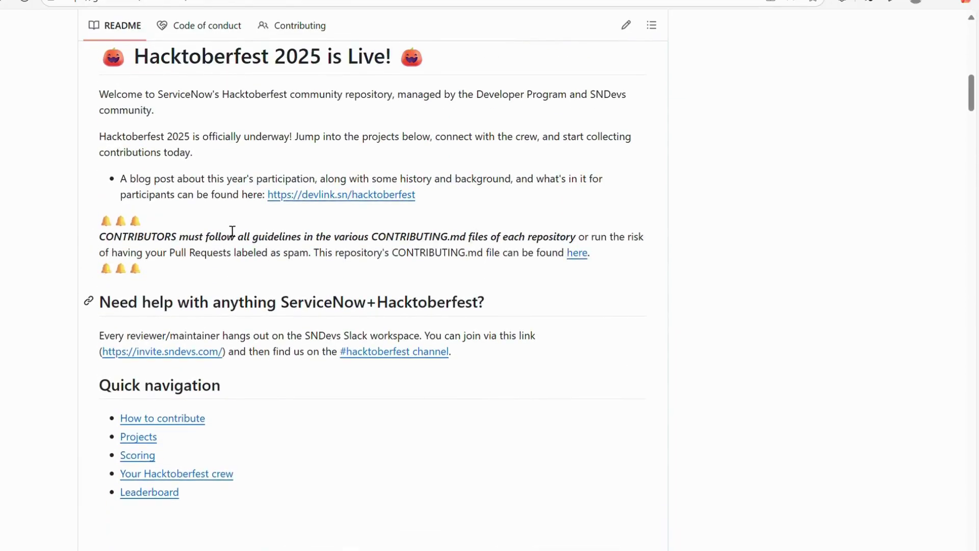
drag(179, 244, 441, 244)
click(465, 247)
drag(372, 238, 463, 243)
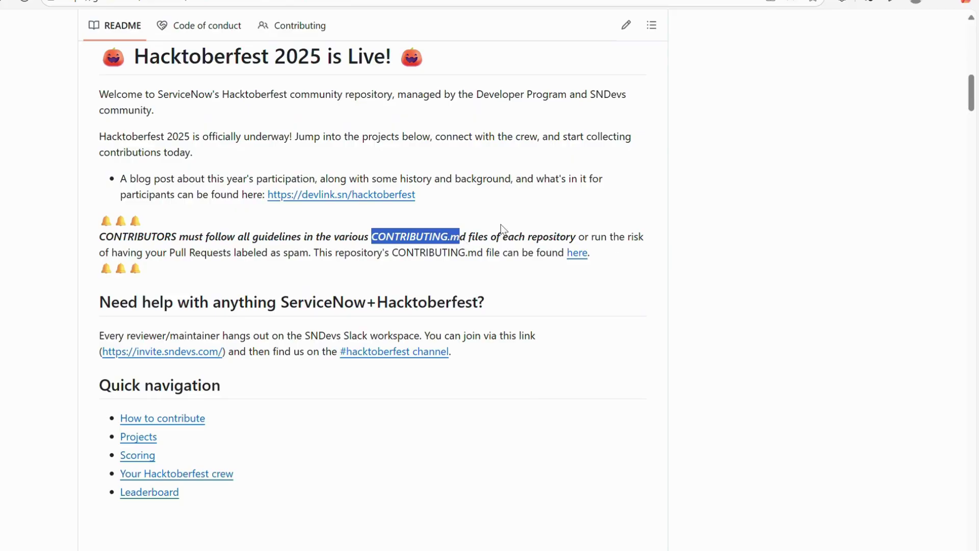
drag(175, 253, 300, 262)
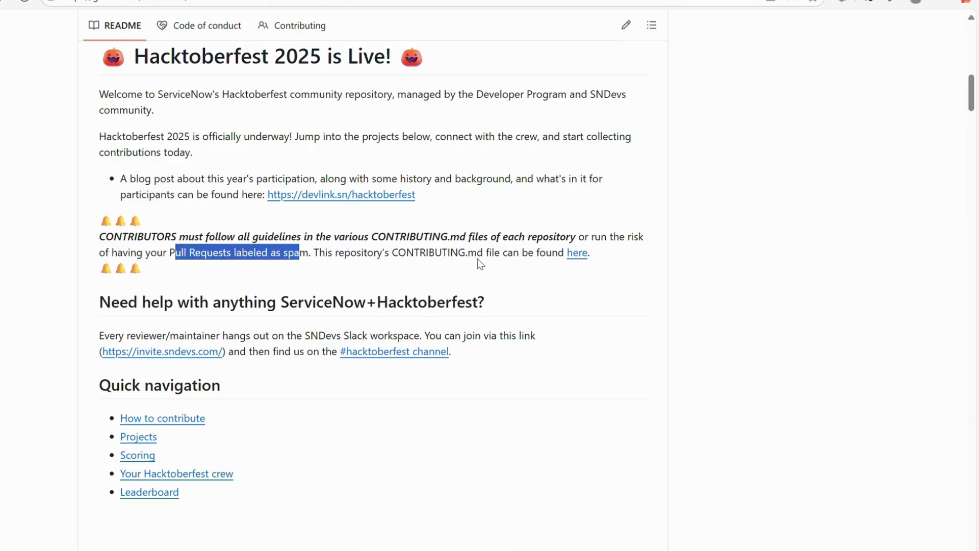
Open the repository's CONTRIBUTING.md through the README's 'here' link
scroll(487, 264, up, 1)
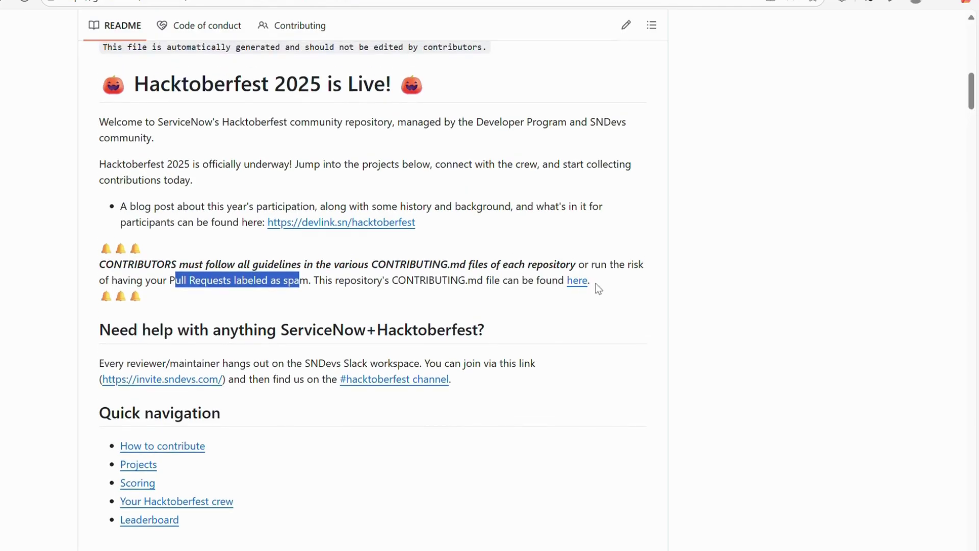
scroll(510, 328, up, 1)
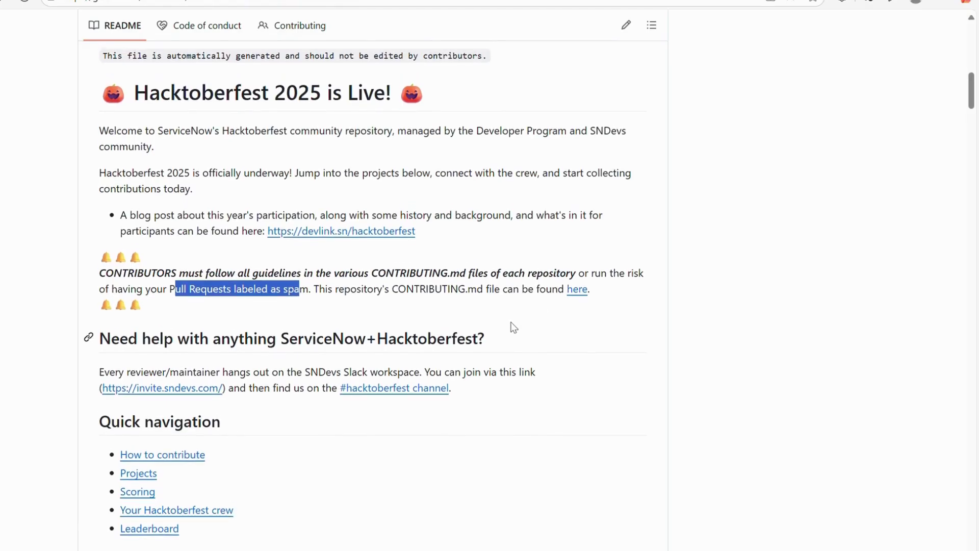
scroll(512, 326, up, 2)
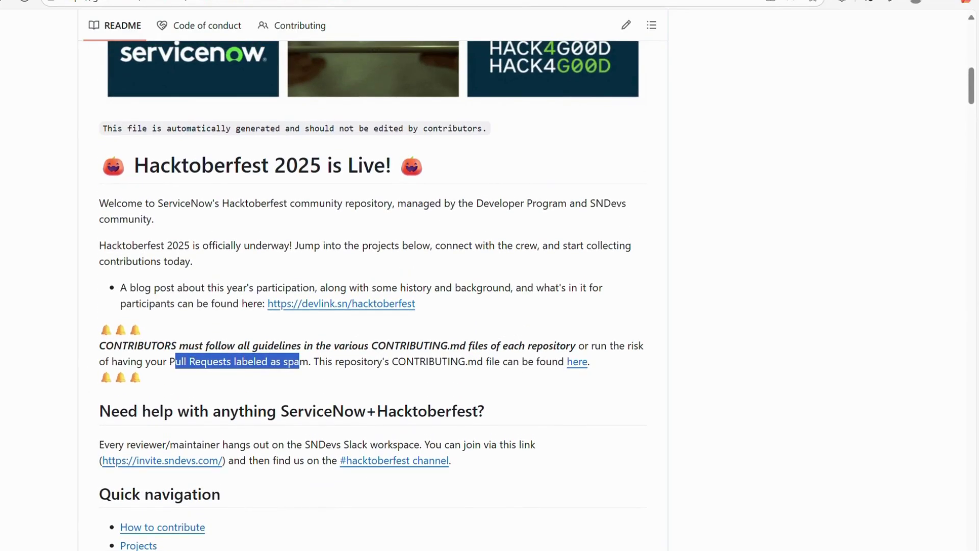
click(577, 361)
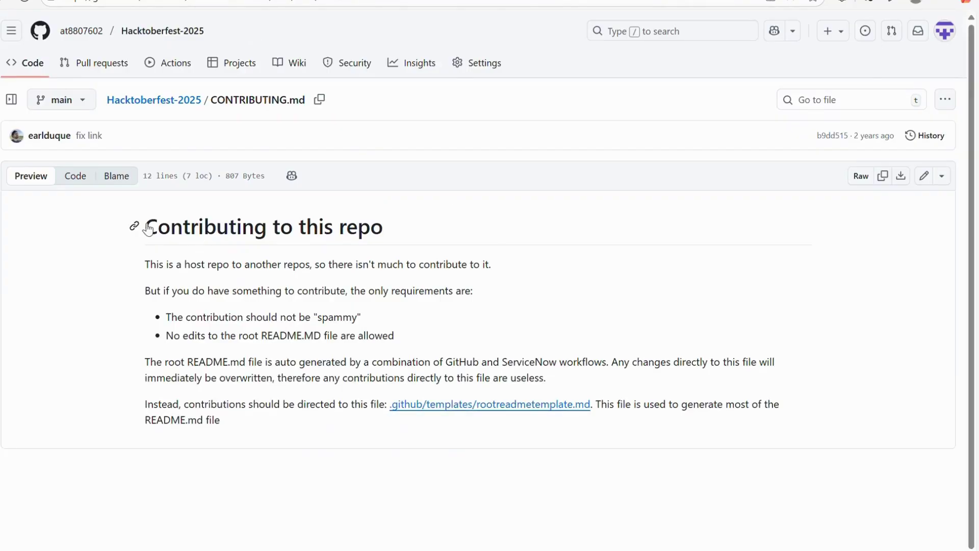
Read CONTRIBUTING.md's 'Contributing to this repo' section, then go back to the README
drag(144, 228, 391, 234)
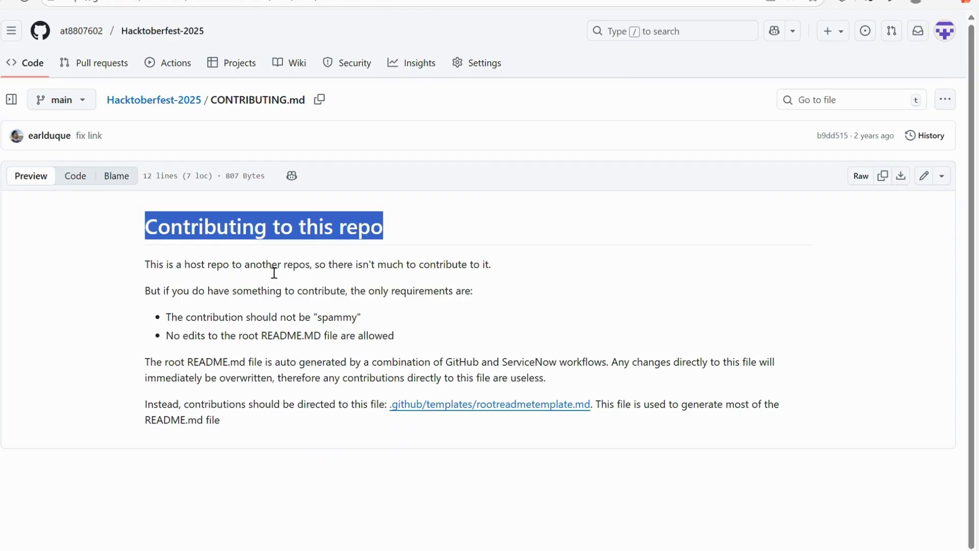
scroll(388, 290, down, 1)
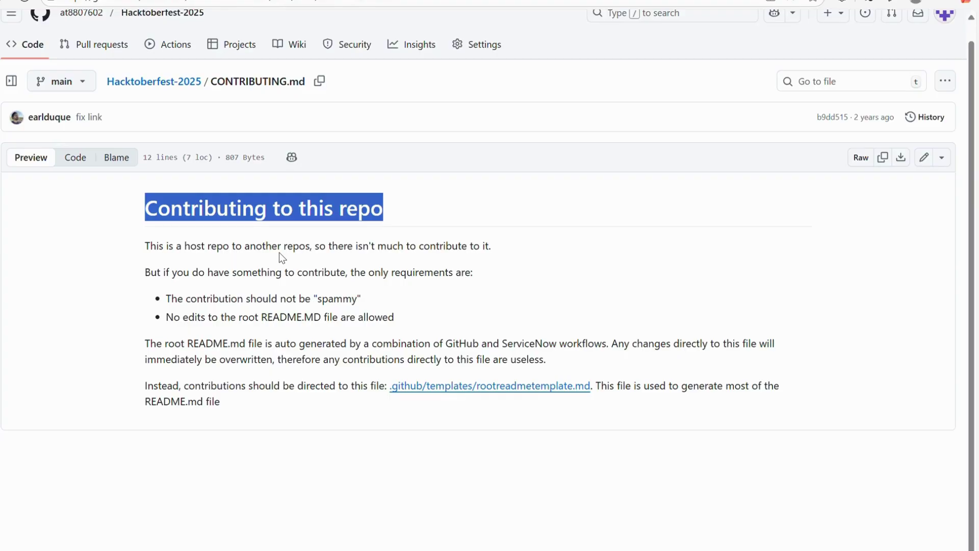
key(alt+Left)
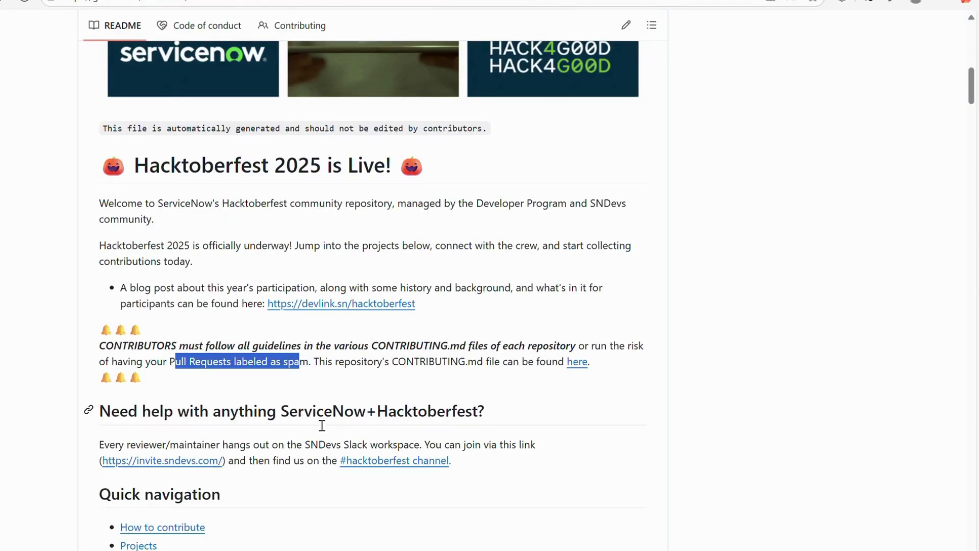
Return to the code-snippets-2025 tab and go back from GlideRecord to Core ServiceNow APIs
scroll(322, 426, down, 10)
scroll(314, 421, up, 15)
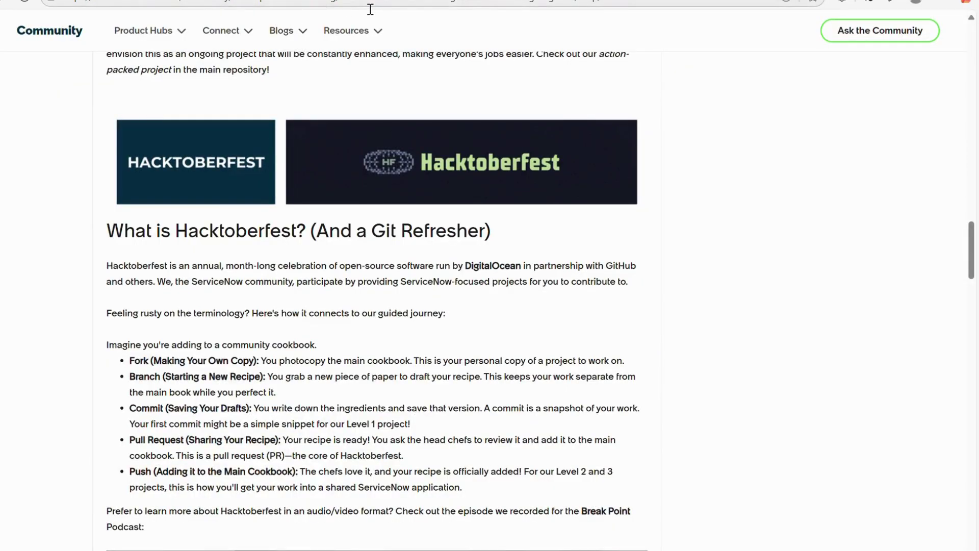
click(369, 9)
click(877, 200)
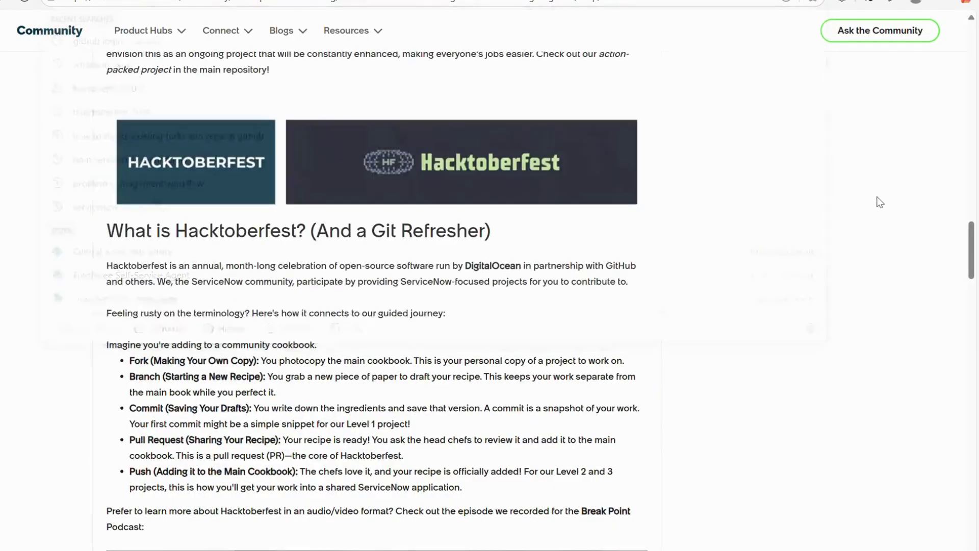
scroll(384, 368, down, 2)
scroll(384, 368, down, 7)
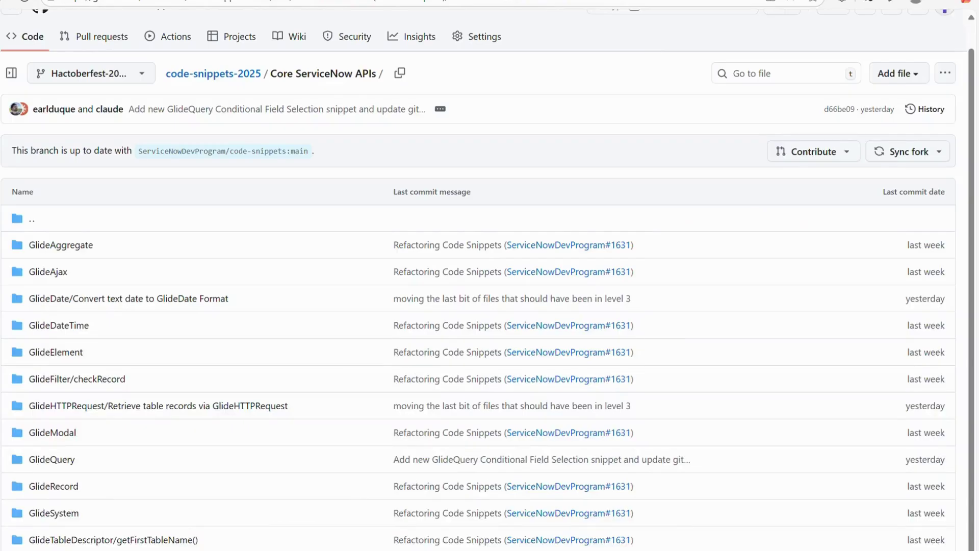
key(alt+Left)
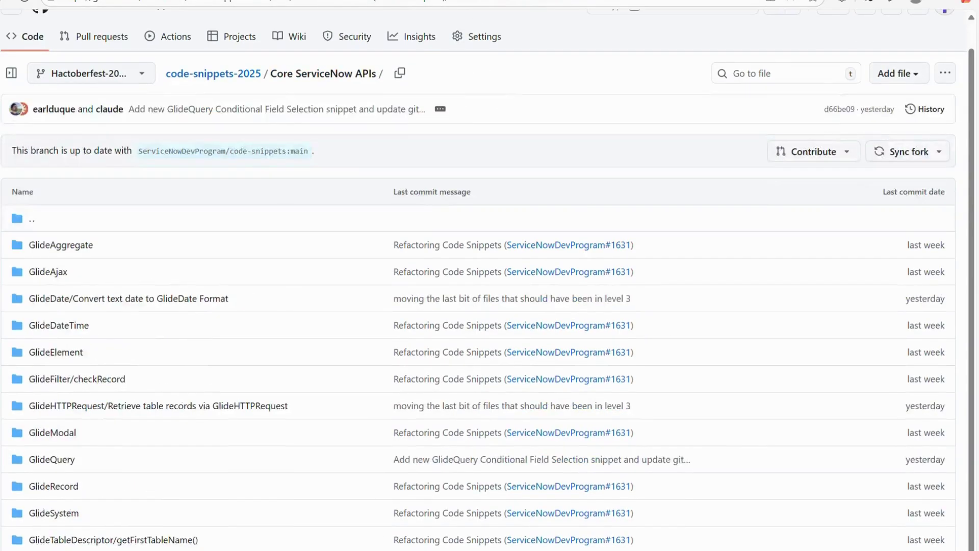